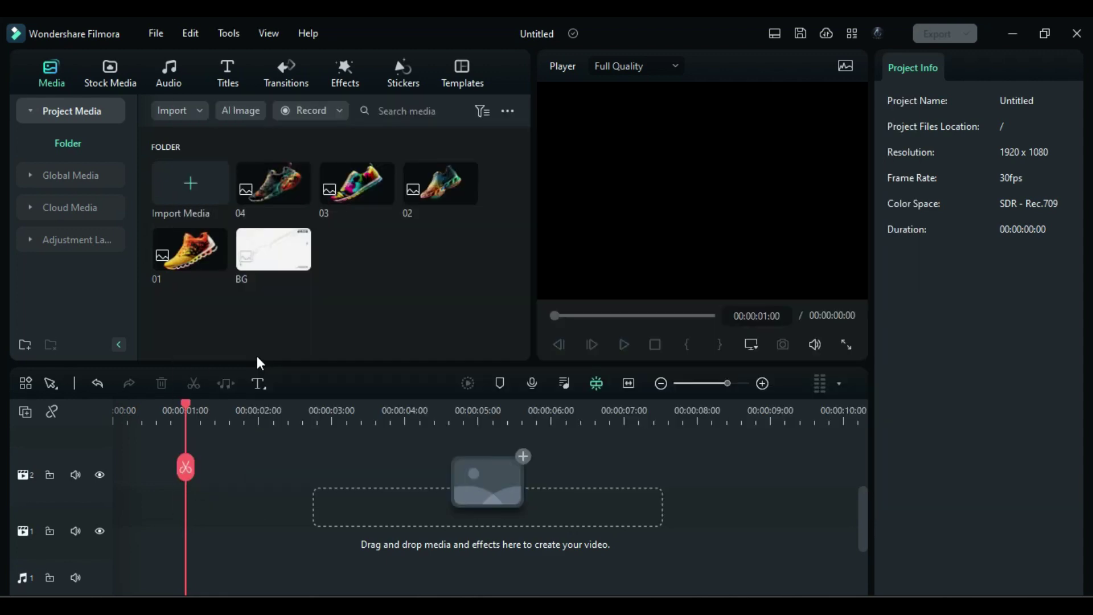
Step: Place the crumpled background, then add shoe 03 above it at 55% scale and X 350
{"action": "mouse_move", "coordinate": [275, 271]}
{"action": "left_mouse_down"}
{"action": "mouse_move", "coordinate": [237, 535]}
{"action": "mouse_move", "coordinate": [842, 542]}
{"action": "left_mouse_up"}
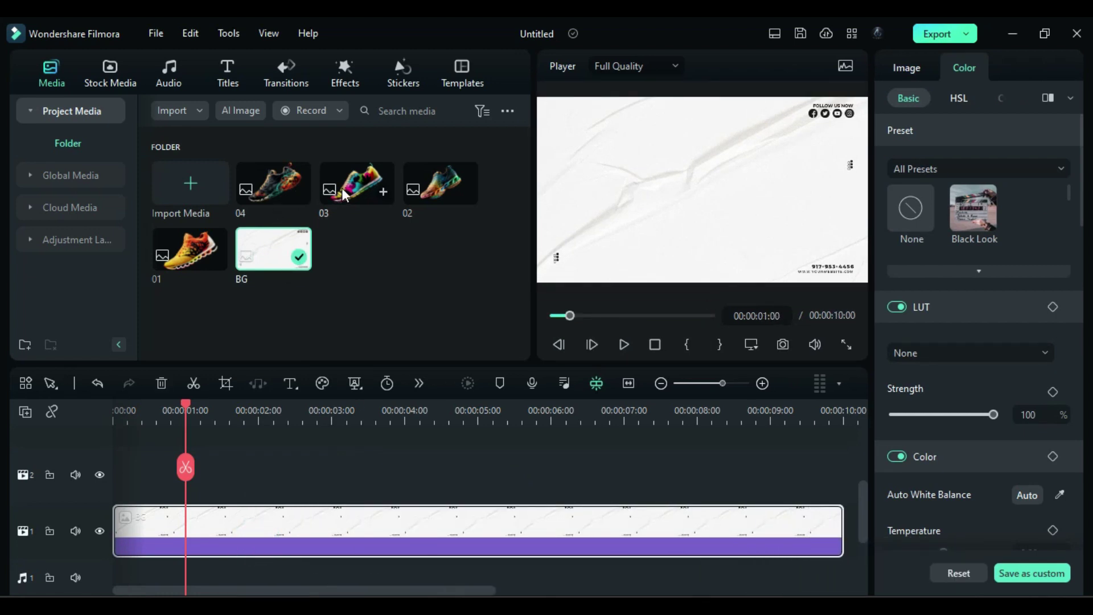
{"action": "mouse_move", "coordinate": [343, 195]}
{"action": "left_mouse_down"}
{"action": "mouse_move", "coordinate": [265, 420]}
{"action": "mouse_move", "coordinate": [159, 488]}
{"action": "mouse_move", "coordinate": [140, 445]}
{"action": "mouse_move", "coordinate": [120, 450]}
{"action": "left_mouse_up"}
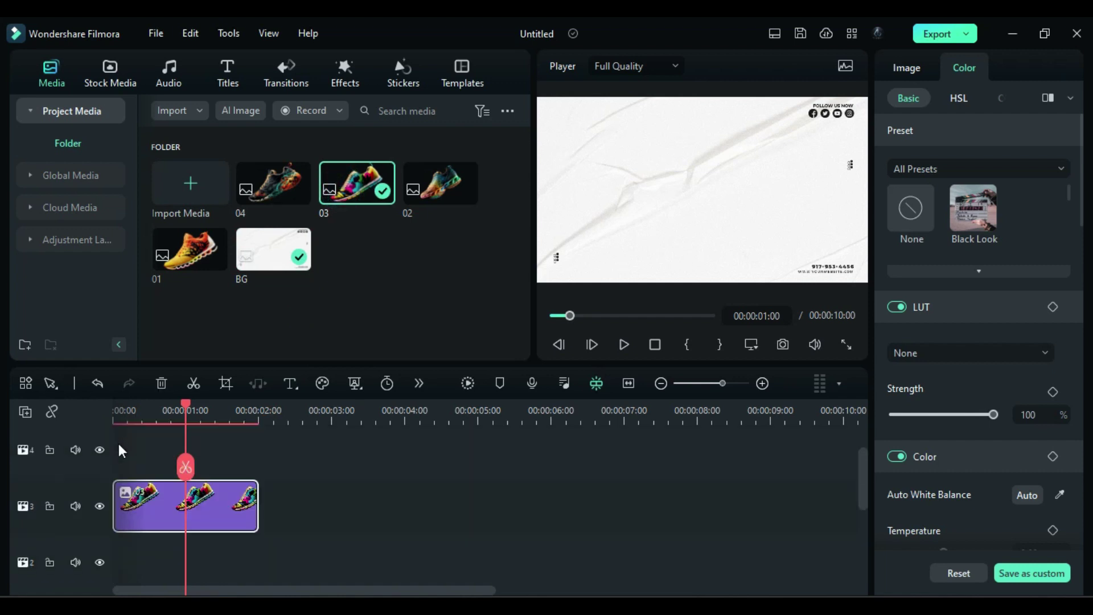
{"action": "left_click", "coordinate": [908, 68]}
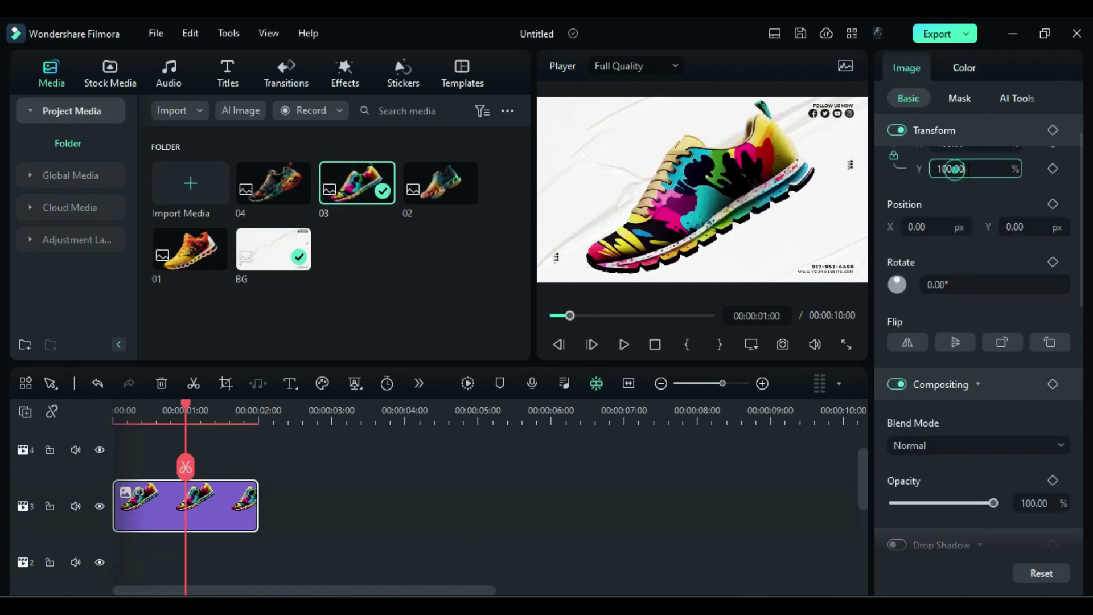
{"action": "double_click", "coordinate": [969, 168]}
{"action": "type", "text": "55"}
{"action": "key", "text": "Return"}
{"action": "left_click_drag", "start_coordinate": [921, 226], "coordinate": [940, 226]}
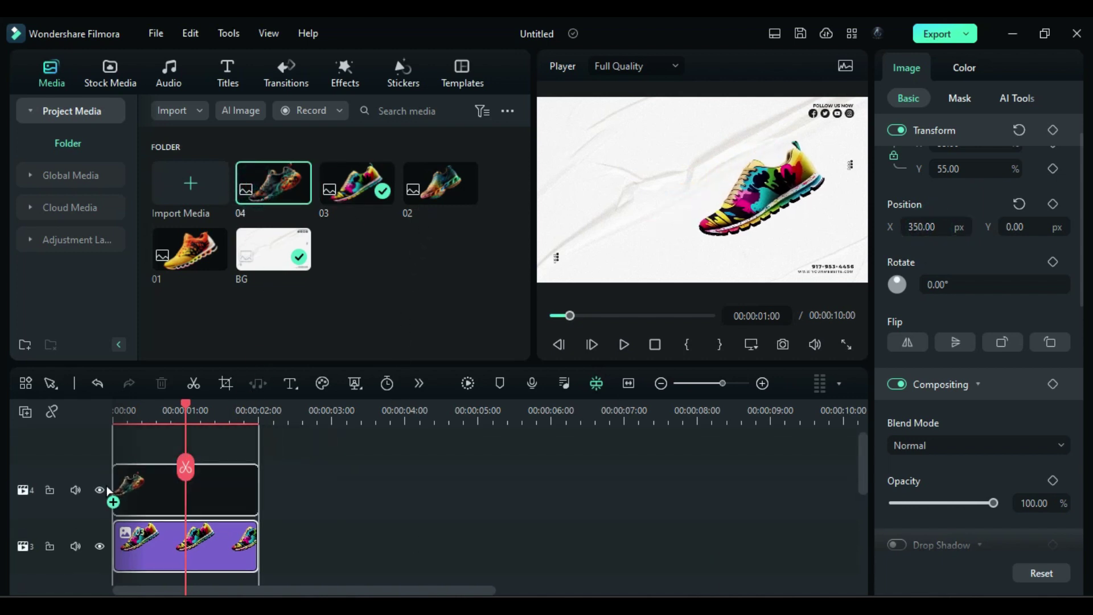
Step: Add shoe 04 on a higher track, scaled to 30% at X 780
{"action": "left_click_drag", "start_coordinate": [252, 194], "coordinate": [236, 495]}
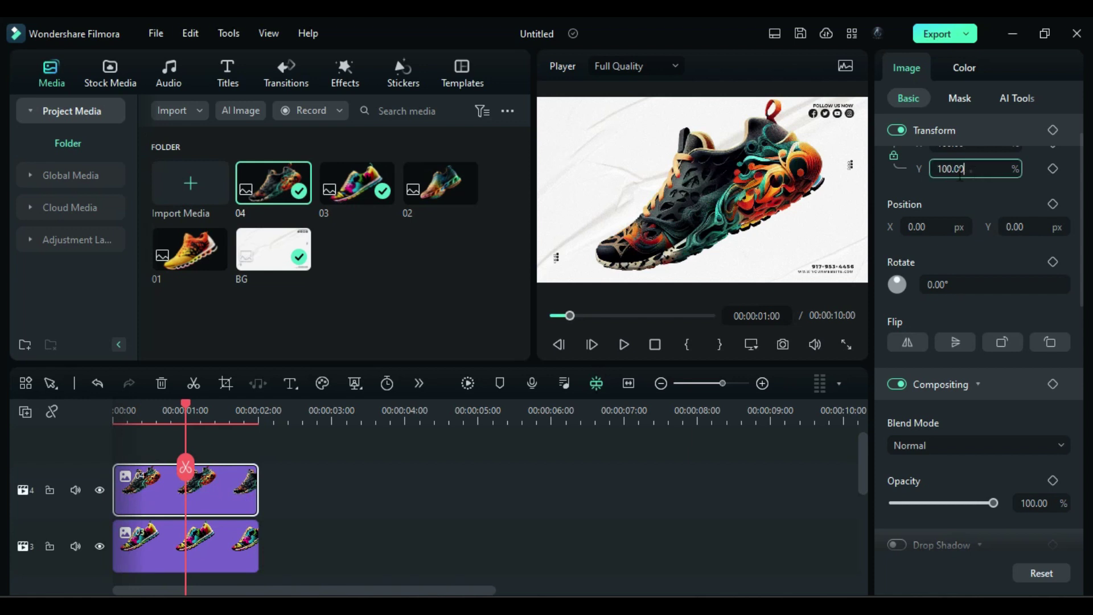
{"action": "left_click", "coordinate": [971, 172]}
{"action": "type", "text": "0"}
{"action": "key", "text": "Return"}
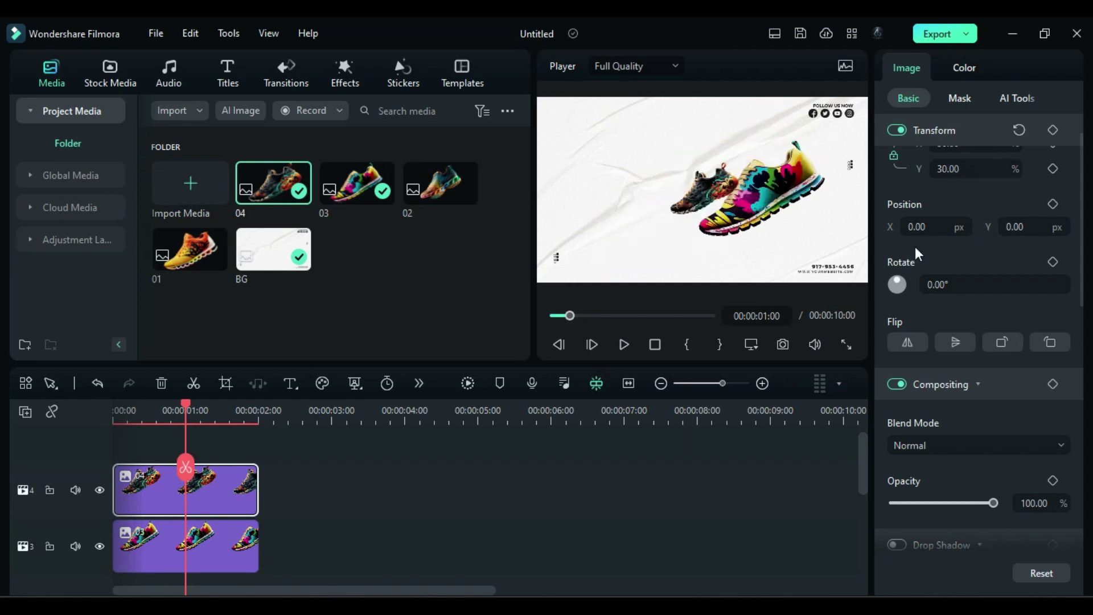
{"action": "left_click_drag", "start_coordinate": [912, 235], "coordinate": [974, 235]}
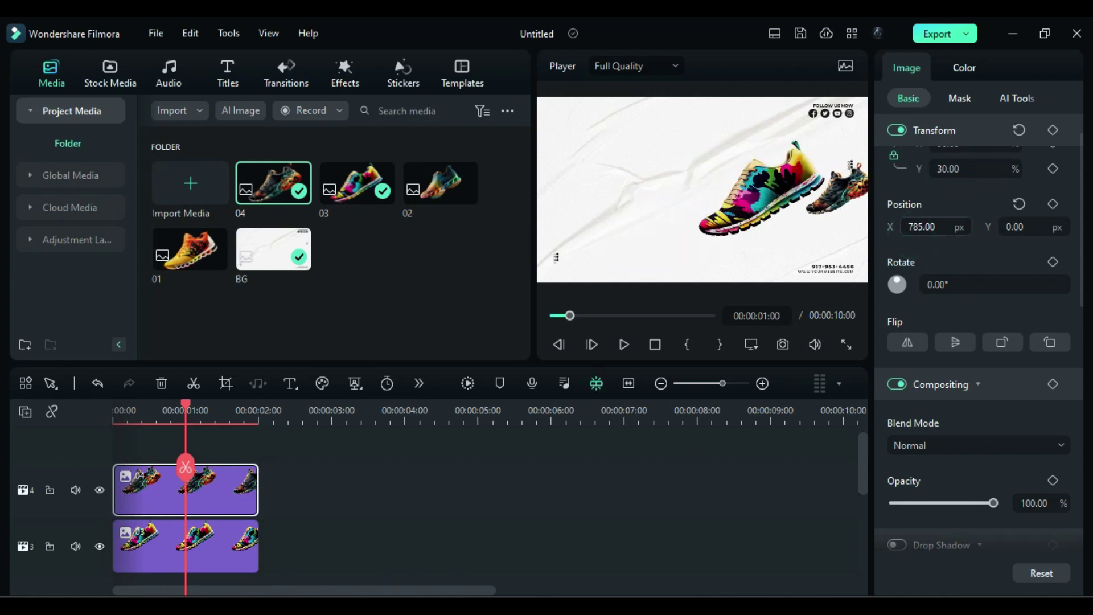
{"action": "left_click_drag", "start_coordinate": [921, 227], "coordinate": [915, 226]}
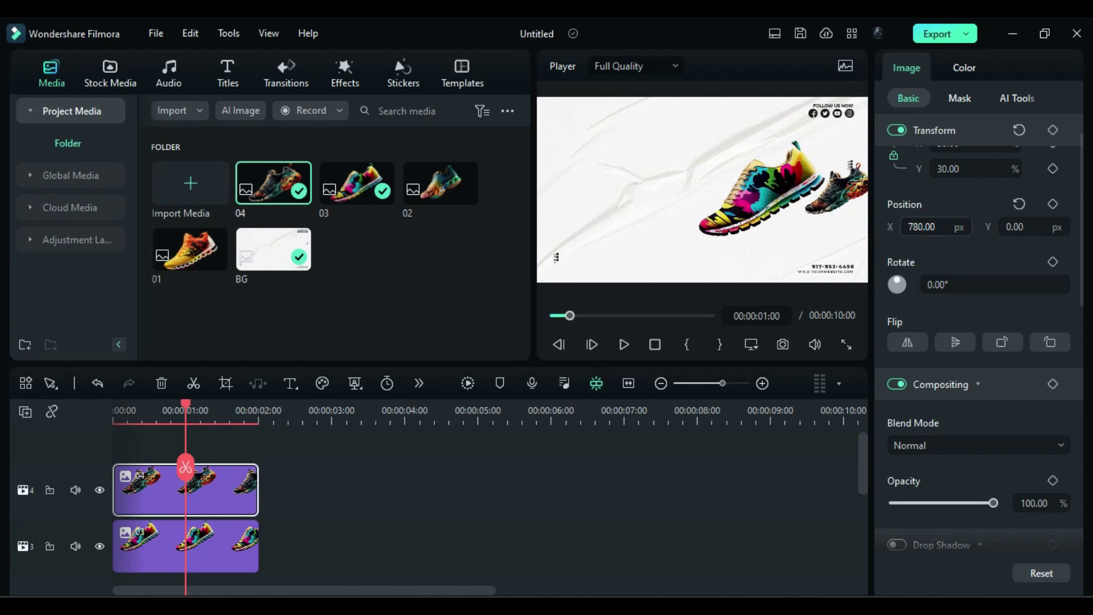
Step: Give shoe 04 30% opacity and add keyframes at 1:00
{"action": "left_click", "coordinate": [1033, 503]}
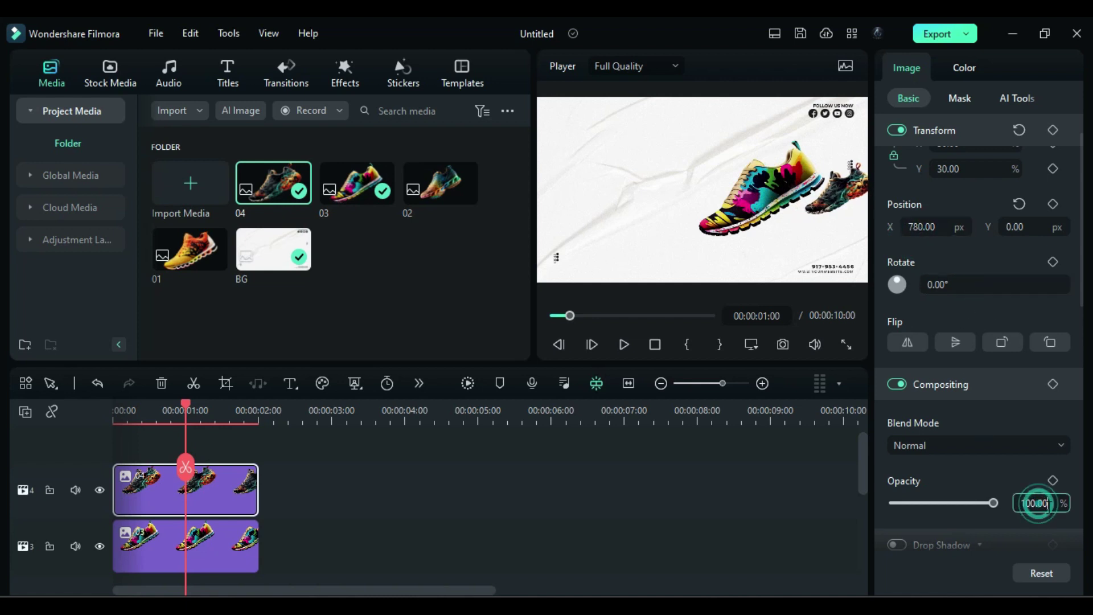
{"action": "type", "text": "30"}
{"action": "key", "text": "Return"}
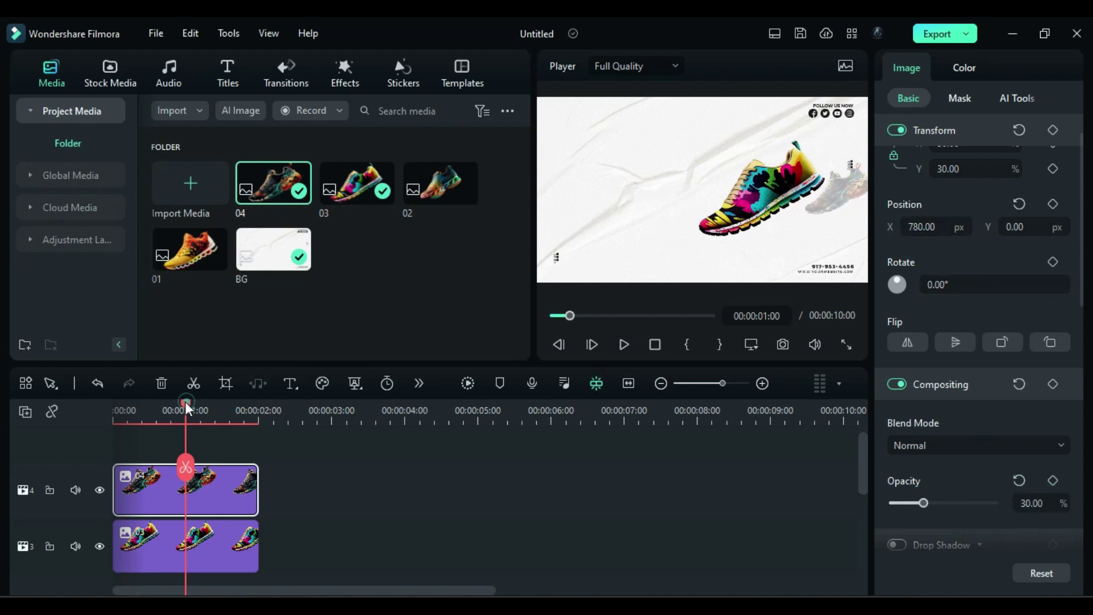
{"action": "left_click", "coordinate": [1053, 131]}
{"action": "left_click", "coordinate": [254, 523]}
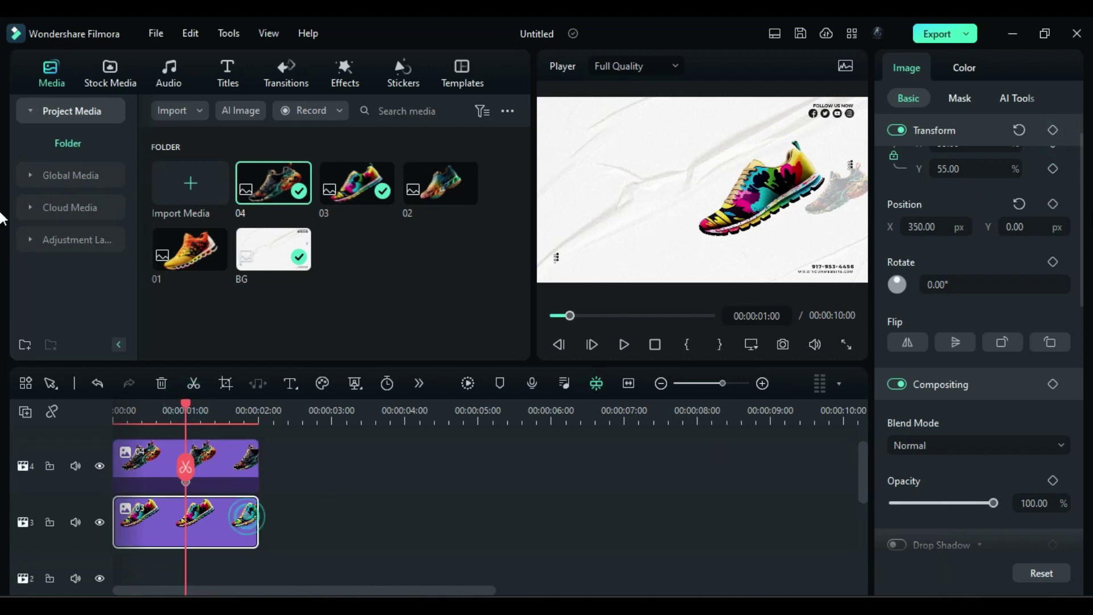
{"action": "left_click", "coordinate": [239, 480]}
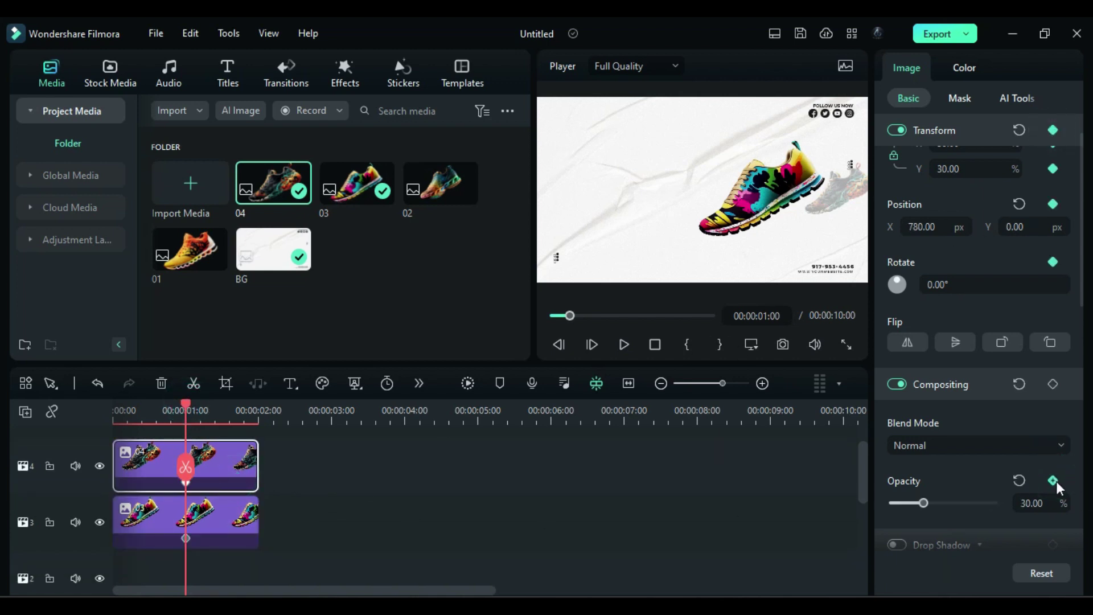
Step: At 1:20, set shoe 04 to 55% scale, X 350 and 100% opacity
{"action": "left_click_drag", "start_coordinate": [185, 411], "coordinate": [234, 410]}
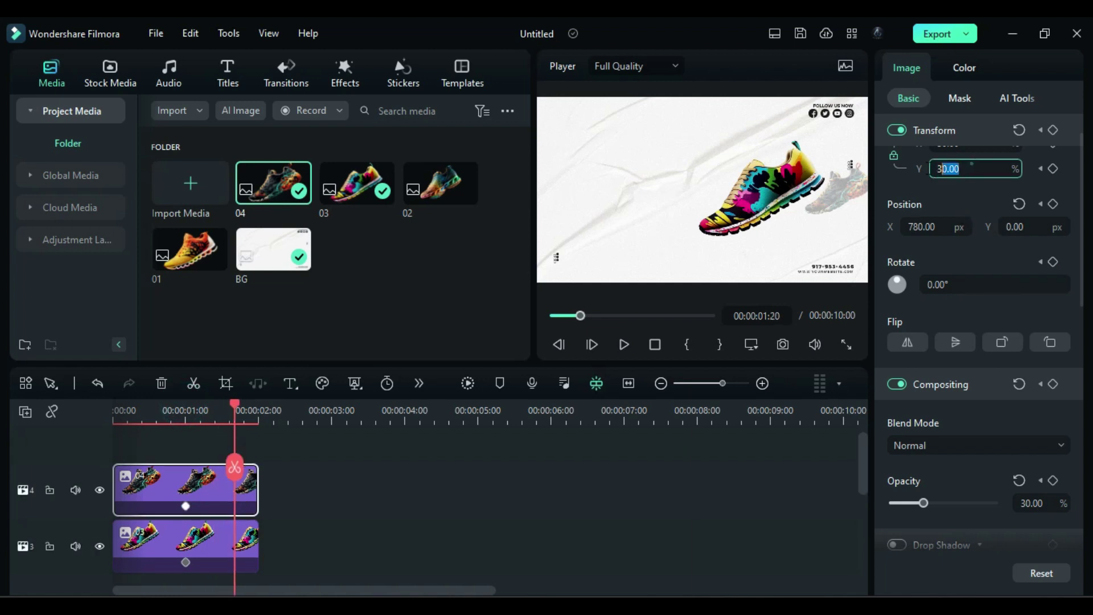
{"action": "left_click_drag", "start_coordinate": [938, 169], "coordinate": [908, 173]}
{"action": "type", "text": "55"}
{"action": "key", "text": "Return"}
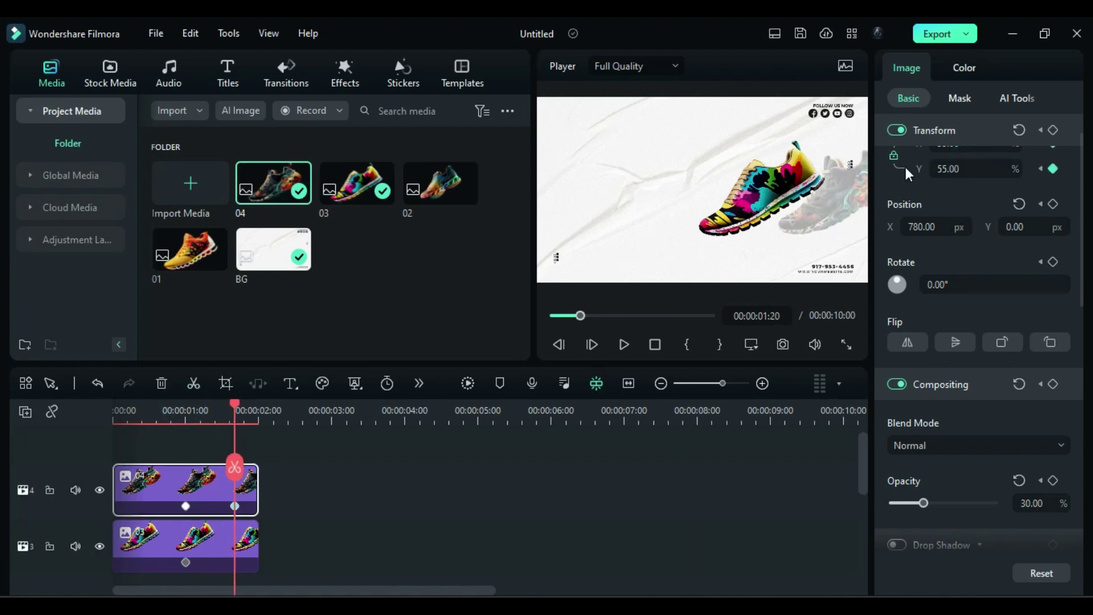
{"action": "left_click", "coordinate": [912, 227]}
{"action": "type", "text": "35"}
{"action": "left_click_drag", "start_coordinate": [924, 503], "coordinate": [1012, 507]}
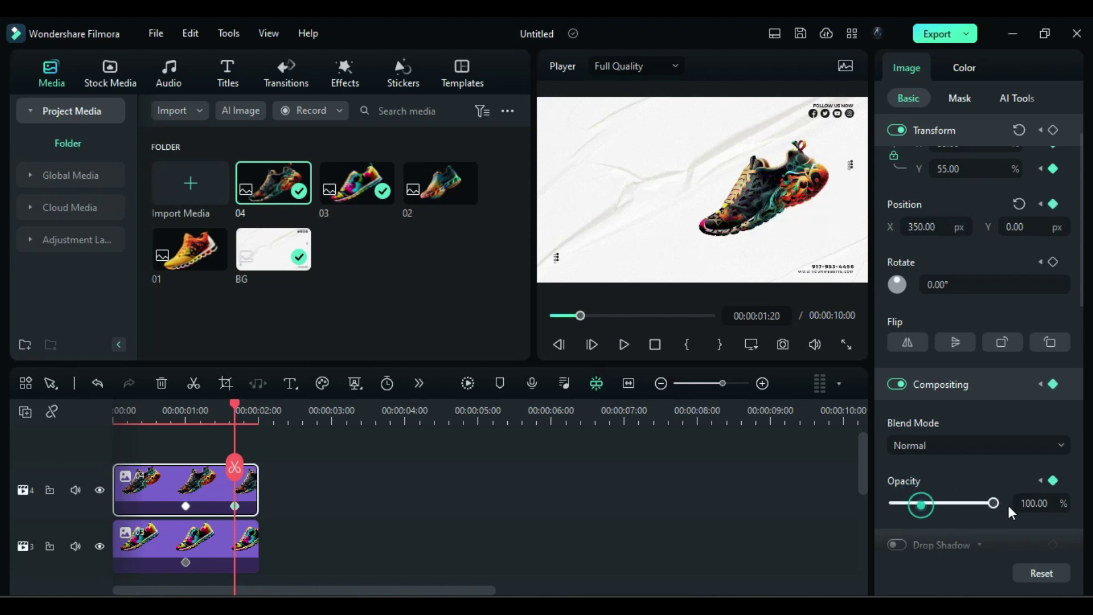
Step: At 1:20, shrink shoe 03 to 30%, slide it to X 10 and fade it to 30%
{"action": "left_click", "coordinate": [240, 540]}
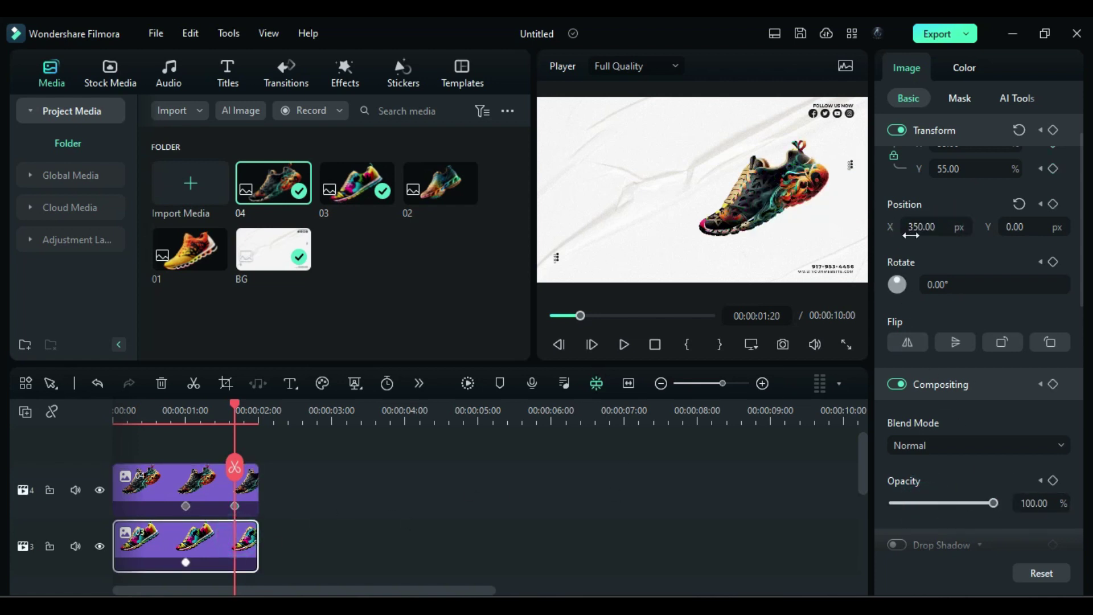
{"action": "type", "text": "30"}
{"action": "key", "text": "Return"}
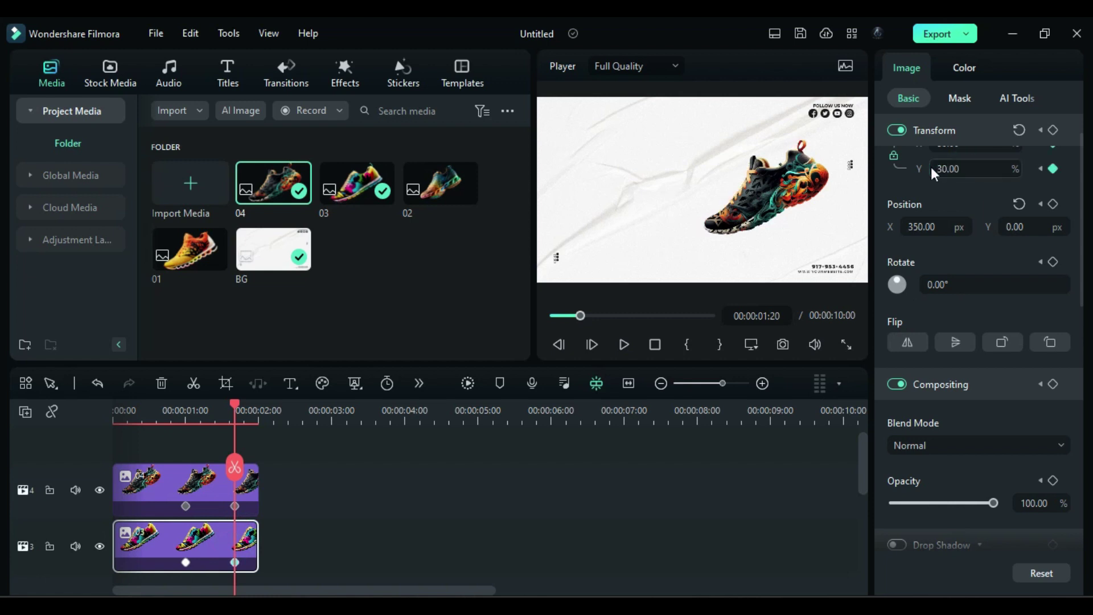
{"action": "left_click_drag", "start_coordinate": [918, 227], "coordinate": [881, 227]}
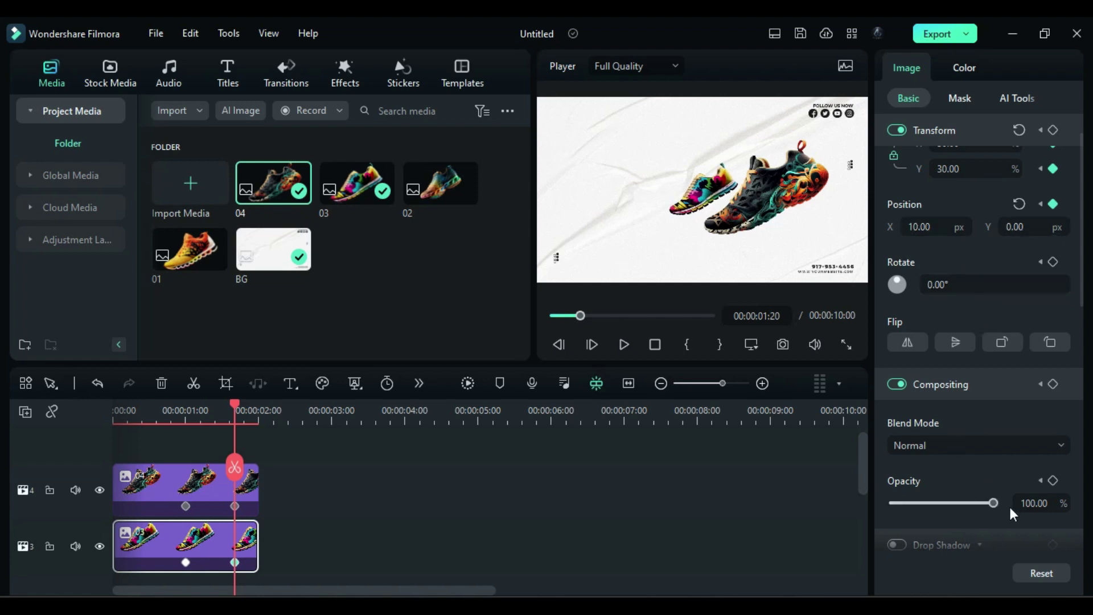
{"action": "left_click_drag", "start_coordinate": [993, 502], "coordinate": [924, 504]}
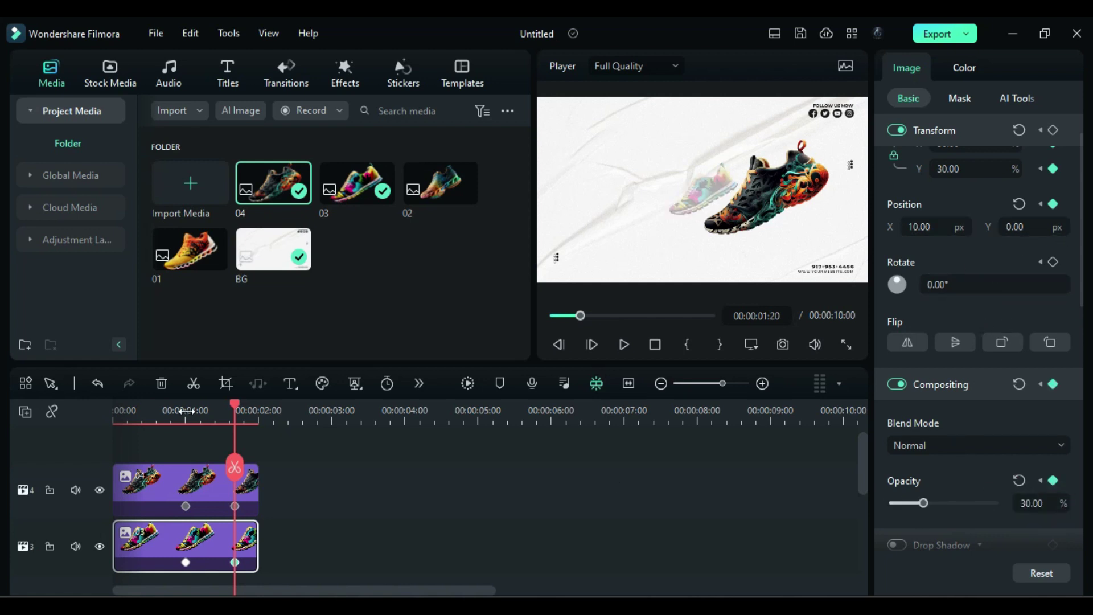
Step: Add shoe 02 on a new track at 30% scale and X 10
{"action": "left_click_drag", "start_coordinate": [444, 196], "coordinate": [136, 504]}
{"action": "left_click", "coordinate": [185, 410]}
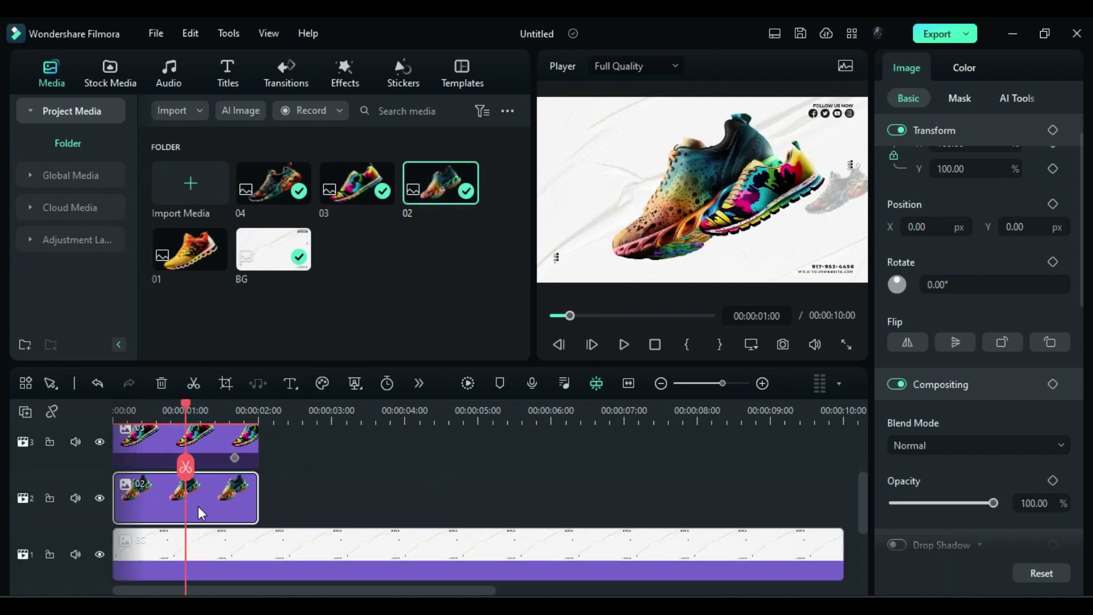
{"action": "scroll", "coordinate": [209, 547], "scroll_direction": "up", "scroll_amount": 1}
{"action": "left_click", "coordinate": [978, 168]}
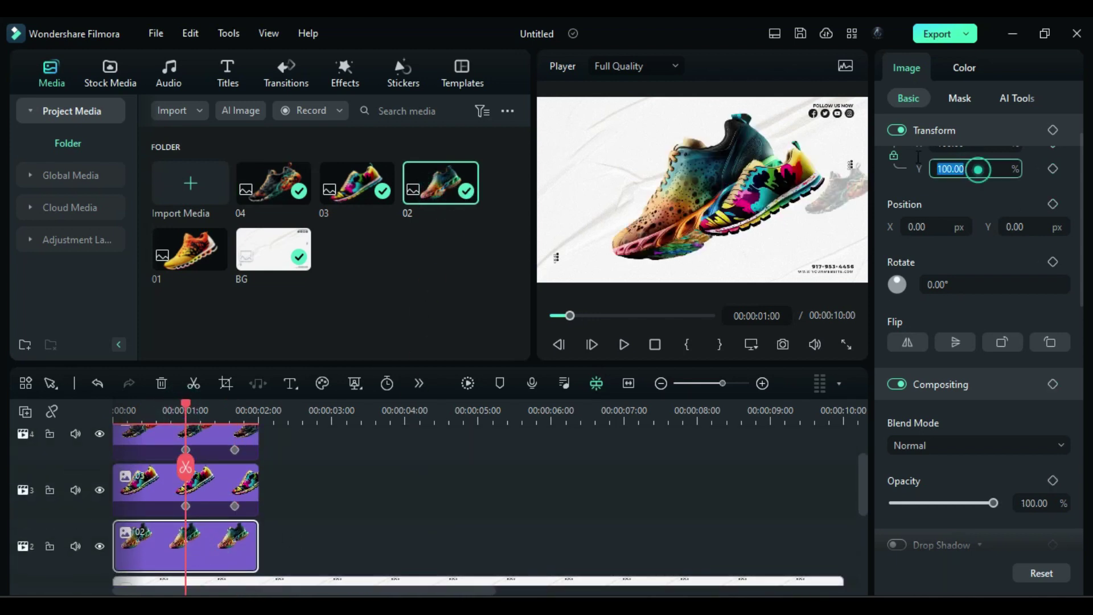
{"action": "type", "text": "30"}
{"action": "key", "text": "Return"}
{"action": "left_click_drag", "start_coordinate": [924, 226], "coordinate": [933, 226]}
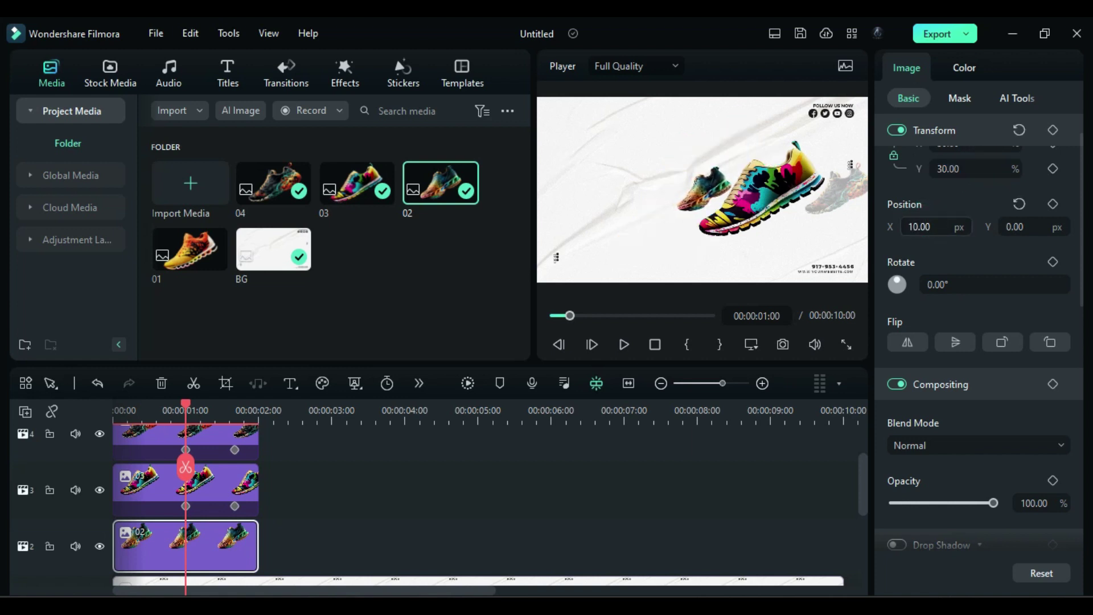
Step: Keyframe shoe 02 at 1:00 with 30% opacity, then set X 460 at 1:20
{"action": "left_click", "coordinate": [1053, 130]}
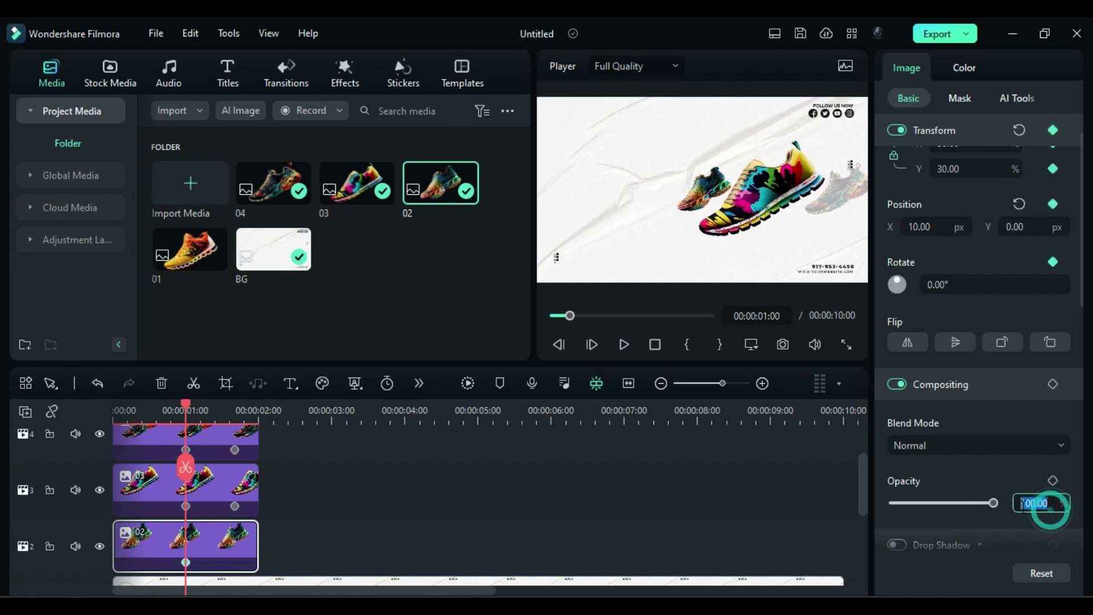
{"action": "type", "text": "30"}
{"action": "key", "text": "Return"}
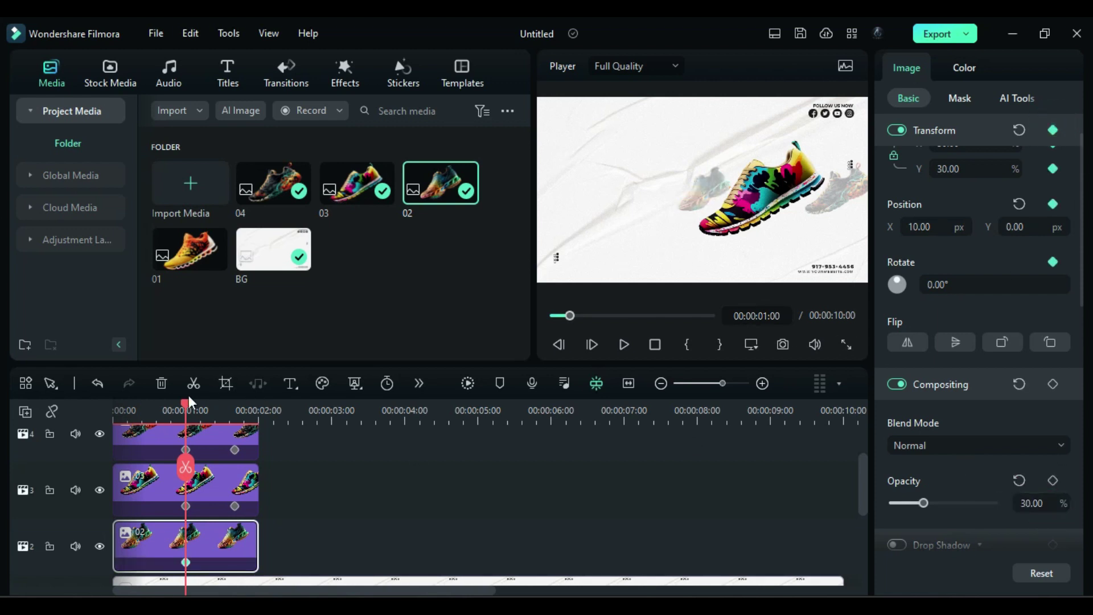
{"action": "left_click_drag", "start_coordinate": [190, 402], "coordinate": [237, 430]}
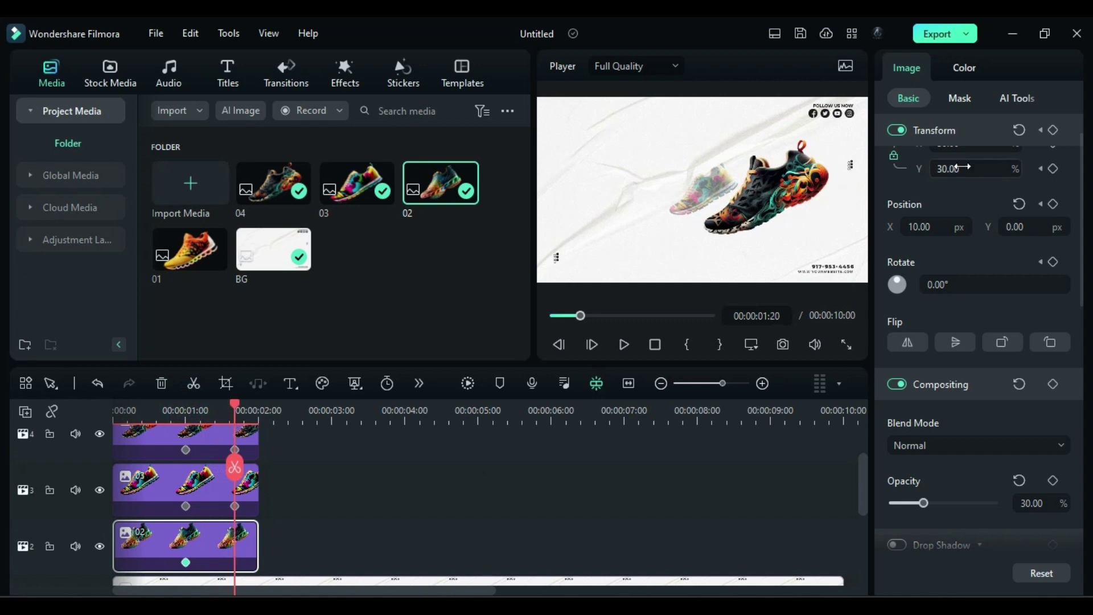
{"action": "left_click_drag", "start_coordinate": [931, 225], "coordinate": [983, 223]}
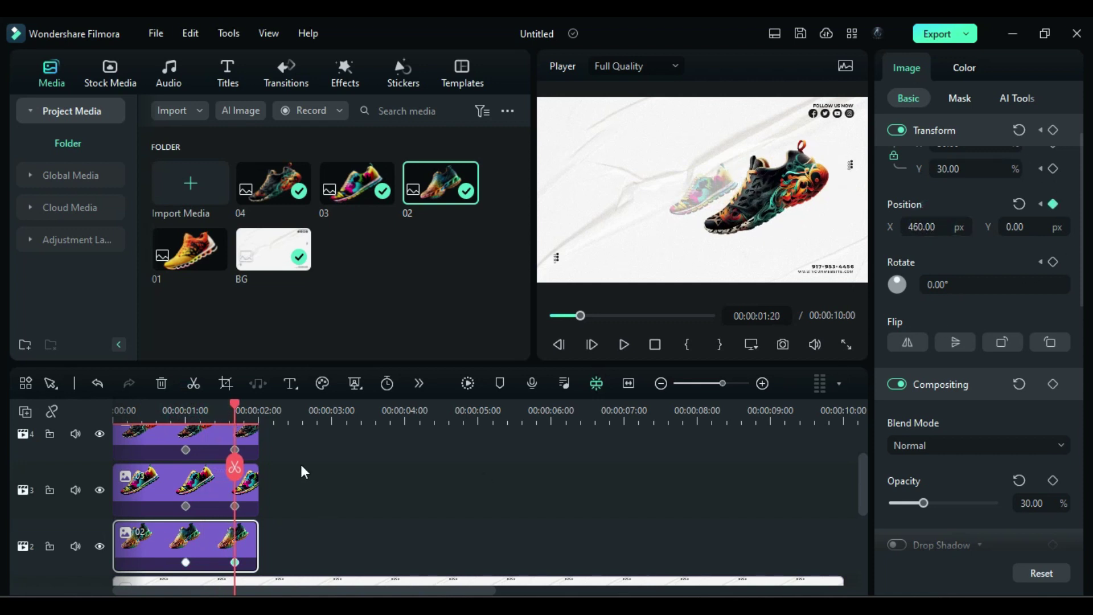
Step: Add orange shoe 01 onto the lowest shoe track at 1:00
{"action": "left_click", "coordinate": [291, 444]}
{"action": "left_click_drag", "start_coordinate": [210, 551], "coordinate": [210, 512]}
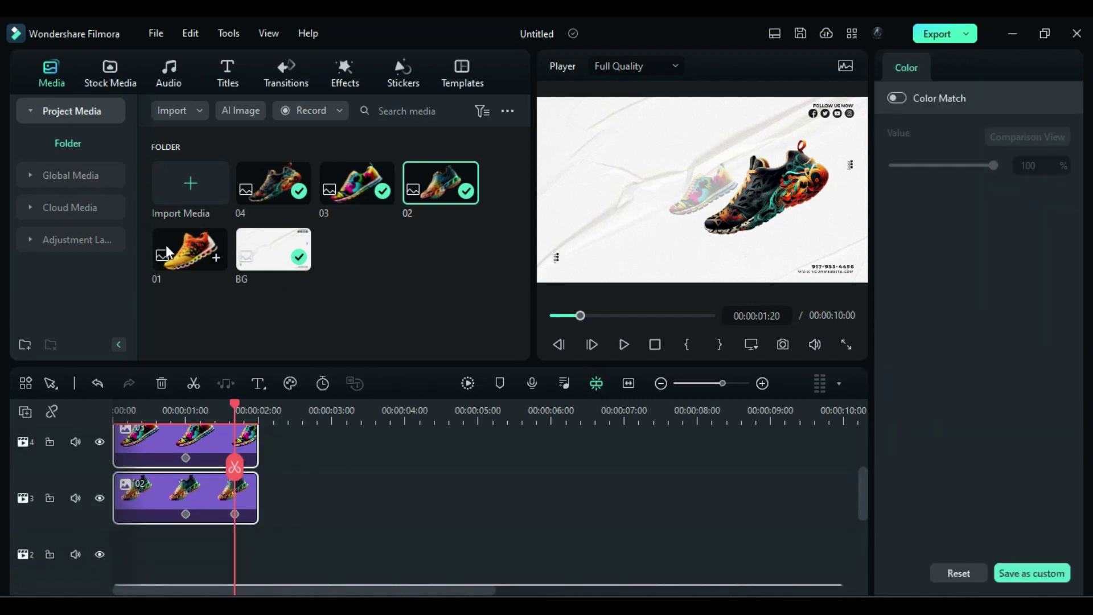
{"action": "left_click_drag", "start_coordinate": [166, 252], "coordinate": [127, 549]}
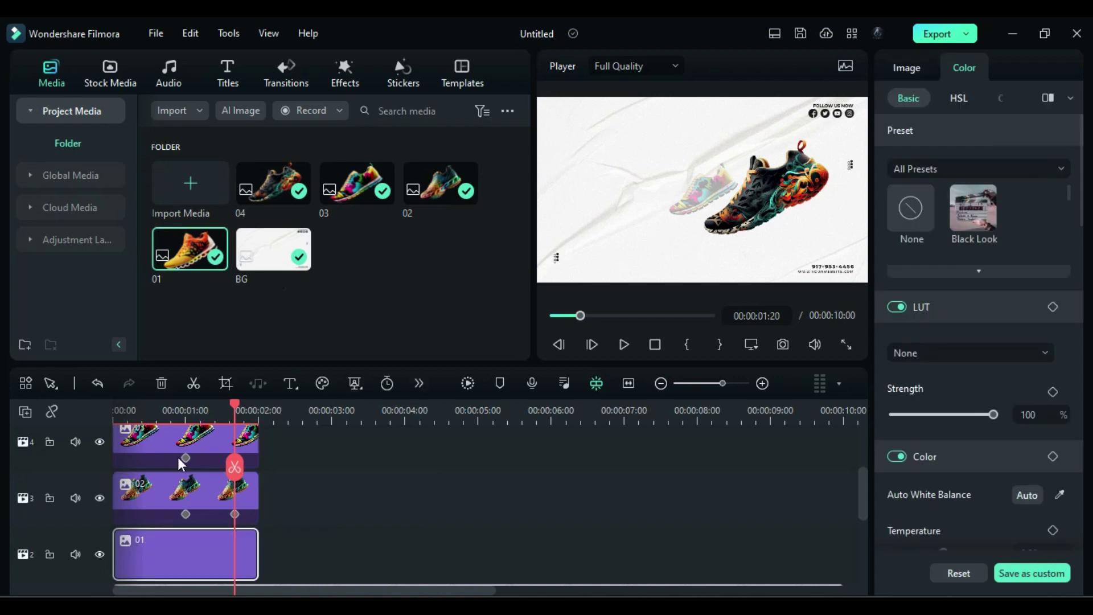
{"action": "left_click", "coordinate": [186, 412]}
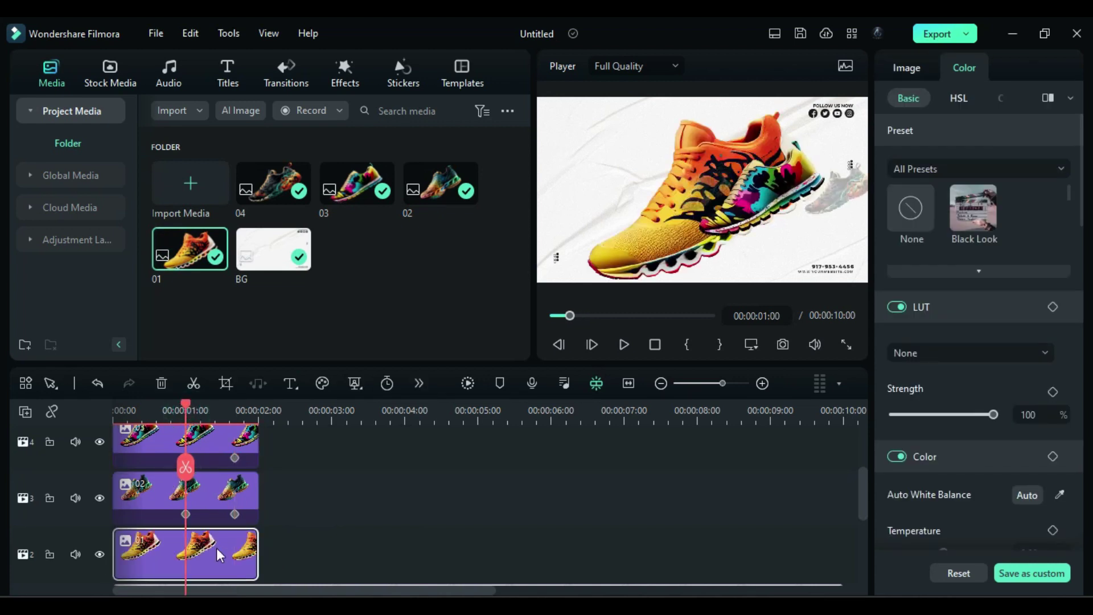
Step: Set shoe 01 to 30% scale and opacity at X 460, keyframed at 1:00
{"action": "left_click", "coordinate": [906, 68]}
{"action": "double_click", "coordinate": [951, 169]}
{"action": "type", "text": "30"}
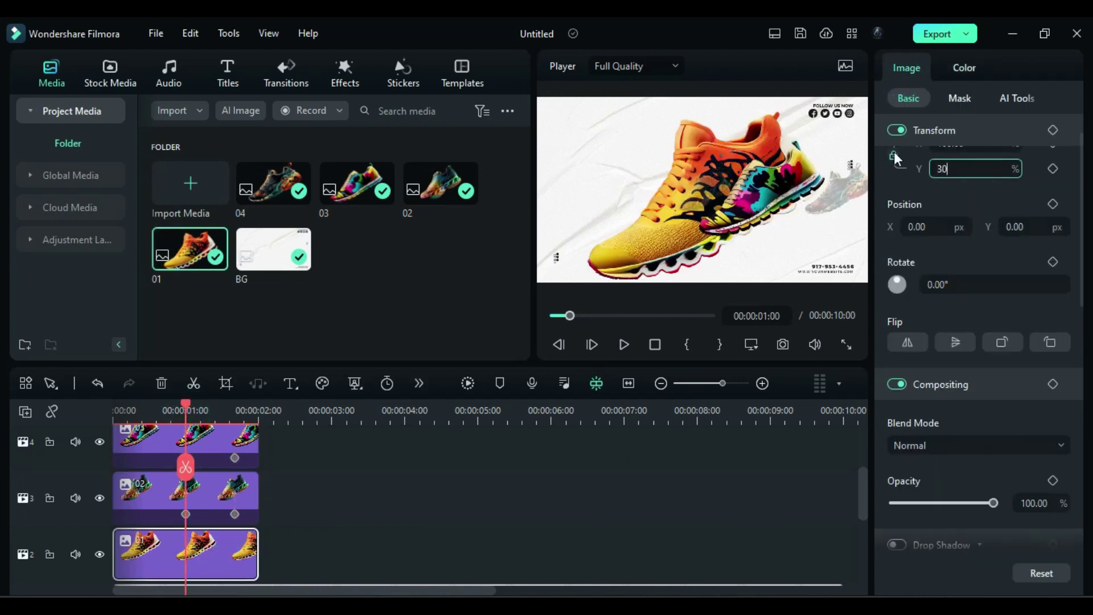
{"action": "key", "text": "Return"}
{"action": "left_click_drag", "start_coordinate": [917, 229], "coordinate": [957, 229]}
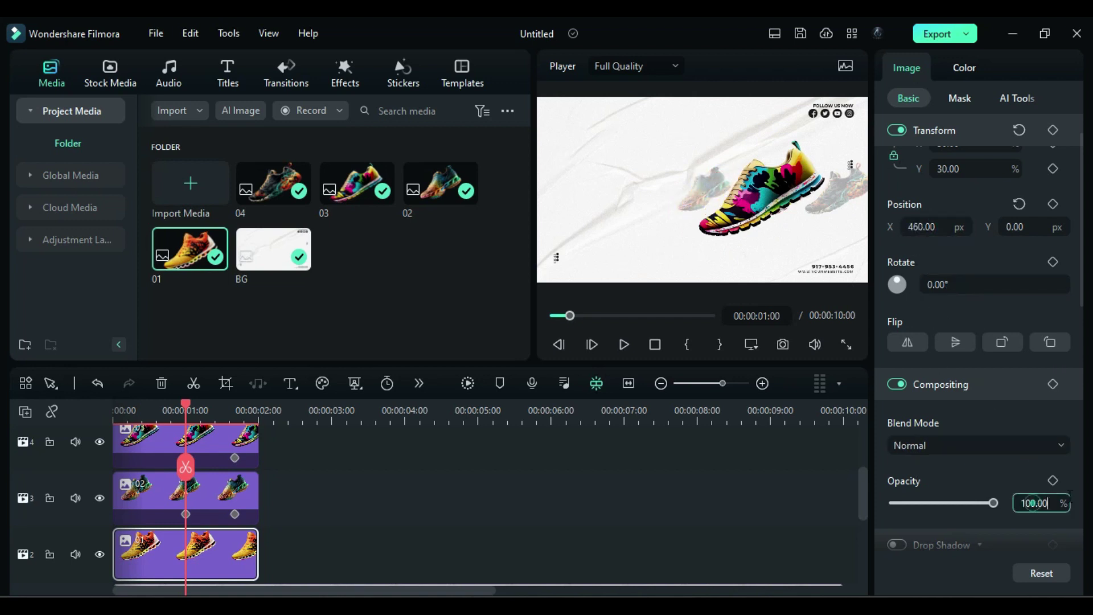
{"action": "type", "text": "30"}
{"action": "left_click", "coordinate": [1054, 130]}
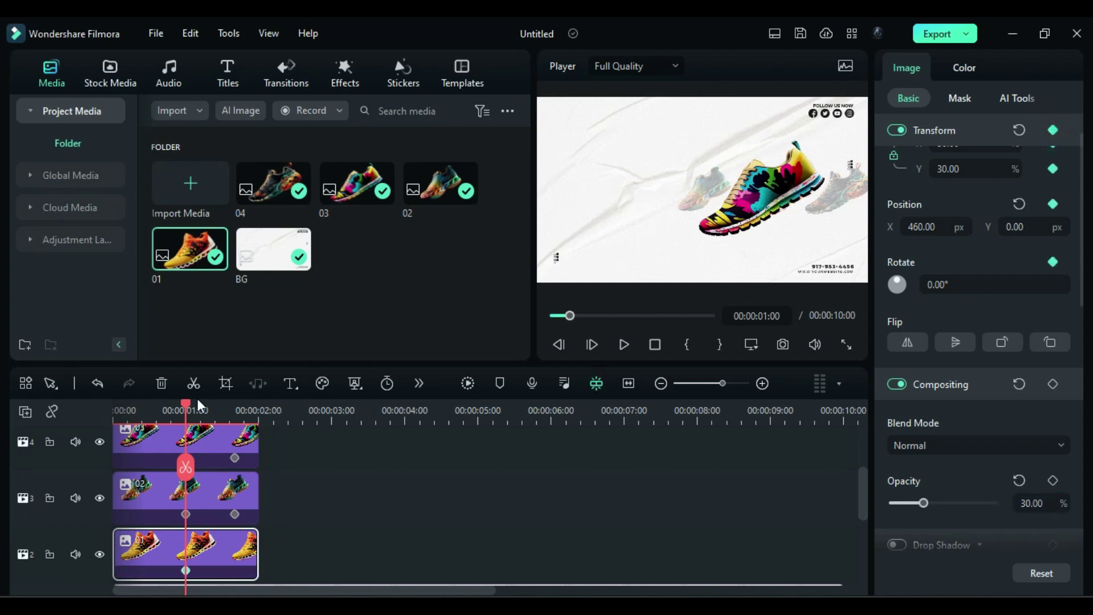
Step: At 1:20, move shoe 01 to Position X 780
{"action": "left_click_drag", "start_coordinate": [191, 410], "coordinate": [237, 424]}
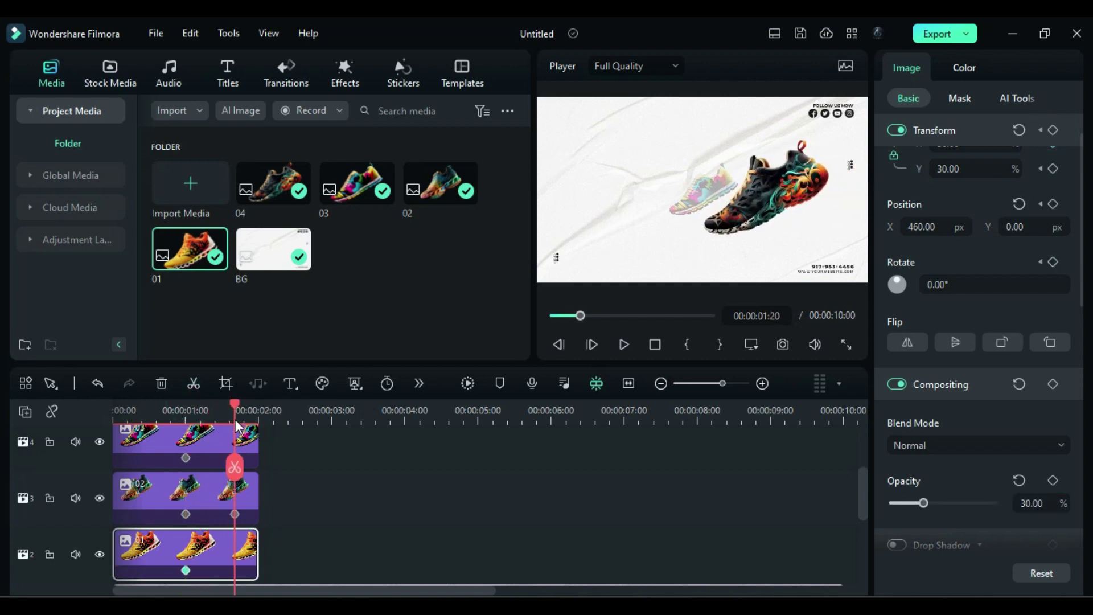
{"action": "left_click_drag", "start_coordinate": [917, 227], "coordinate": [958, 227]}
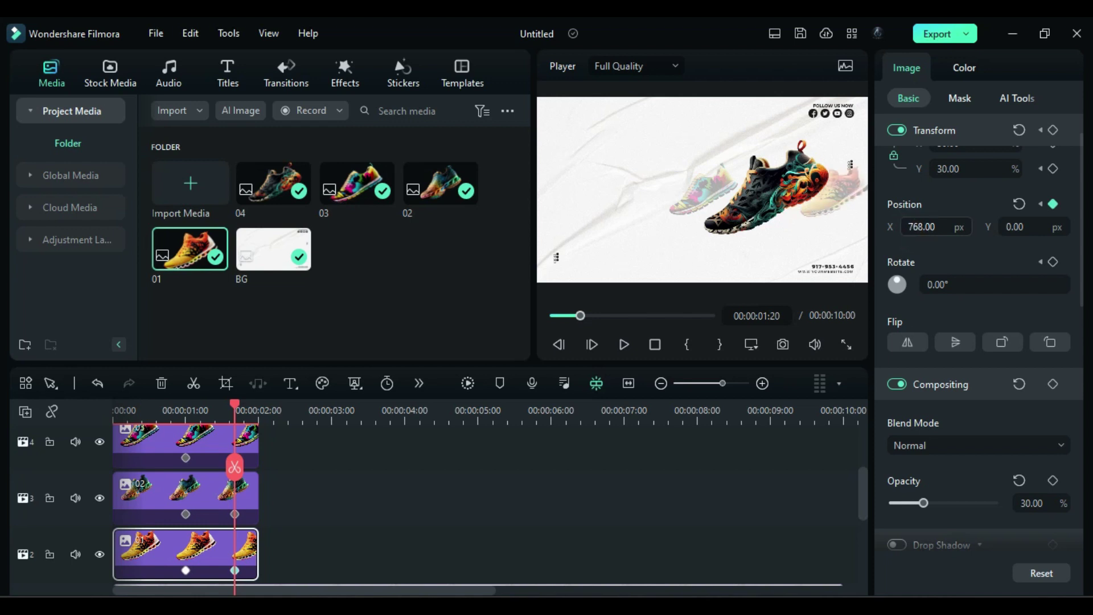
{"action": "scroll", "coordinate": [189, 478], "scroll_direction": "up", "scroll_amount": 2}
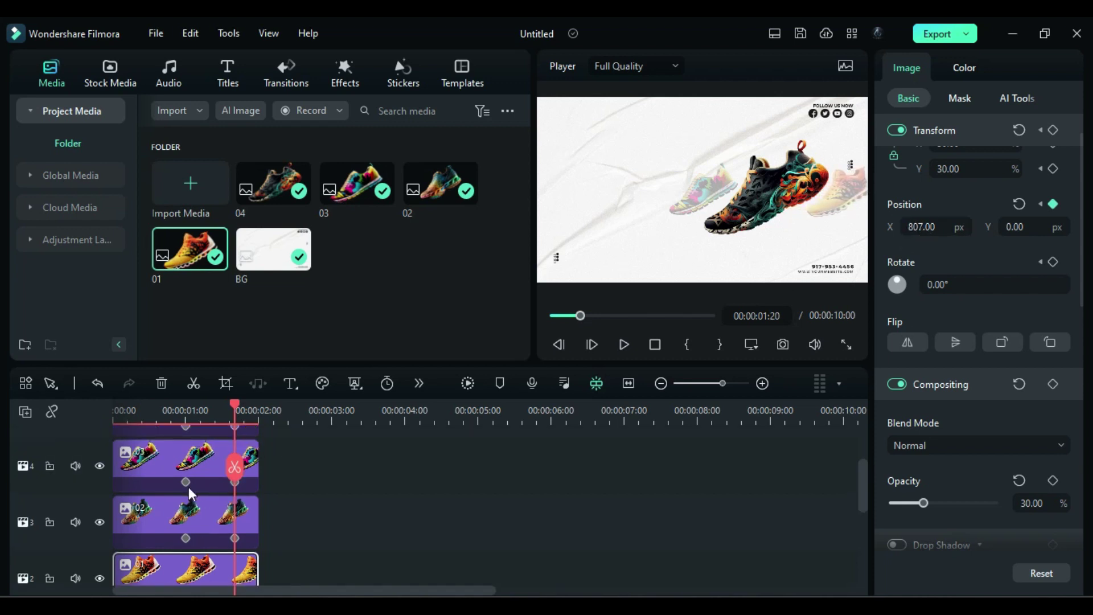
{"action": "left_click", "coordinate": [186, 477]}
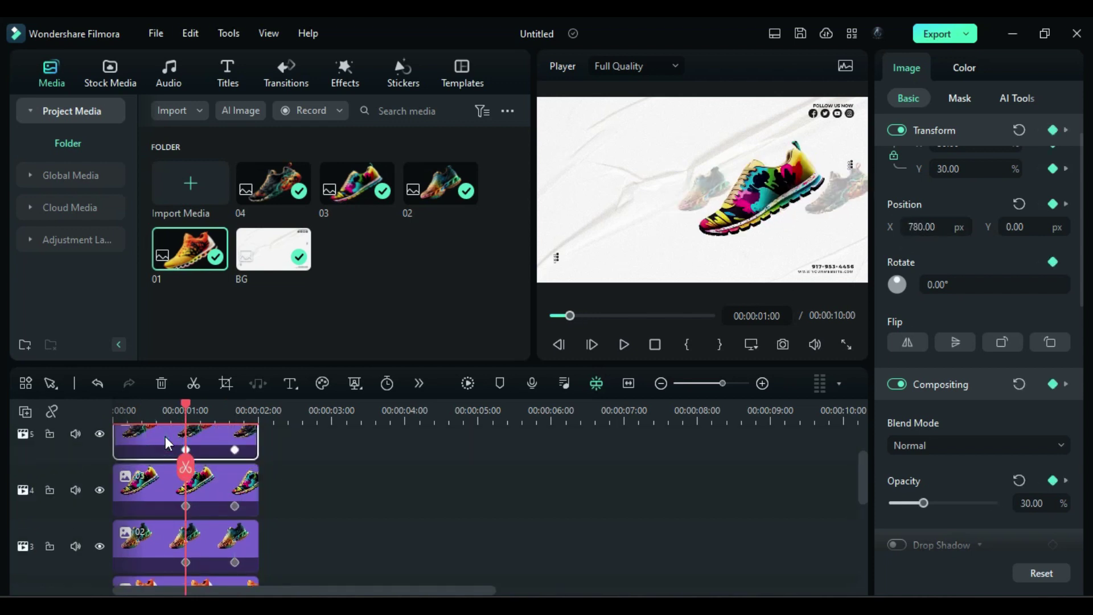
{"action": "scroll", "coordinate": [179, 479], "scroll_direction": "down", "scroll_amount": 2}
{"action": "left_click", "coordinate": [235, 546]}
{"action": "left_click", "coordinate": [940, 227]}
{"action": "type", "text": "780"}
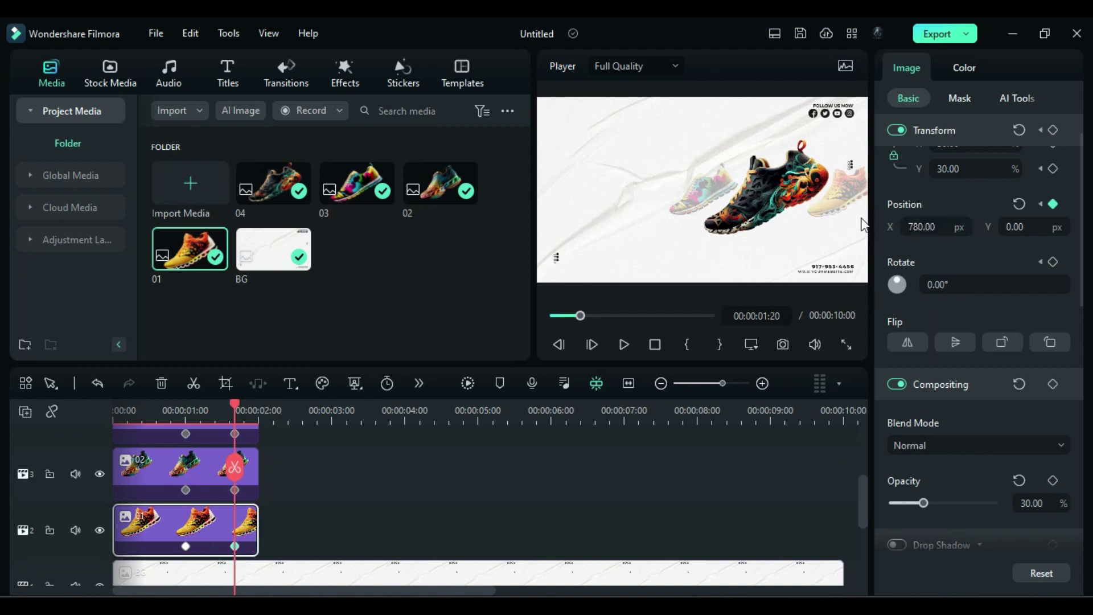
{"action": "key", "text": "Return"}
Step: Extend the shoe clips to 10:00 and add 3:00 keyframes to shoe 03 and the orange shoe
{"action": "mouse_move", "coordinate": [139, 410]}
{"action": "left_mouse_down"}
{"action": "mouse_move", "coordinate": [200, 411]}
{"action": "mouse_move", "coordinate": [236, 439]}
{"action": "left_mouse_up"}
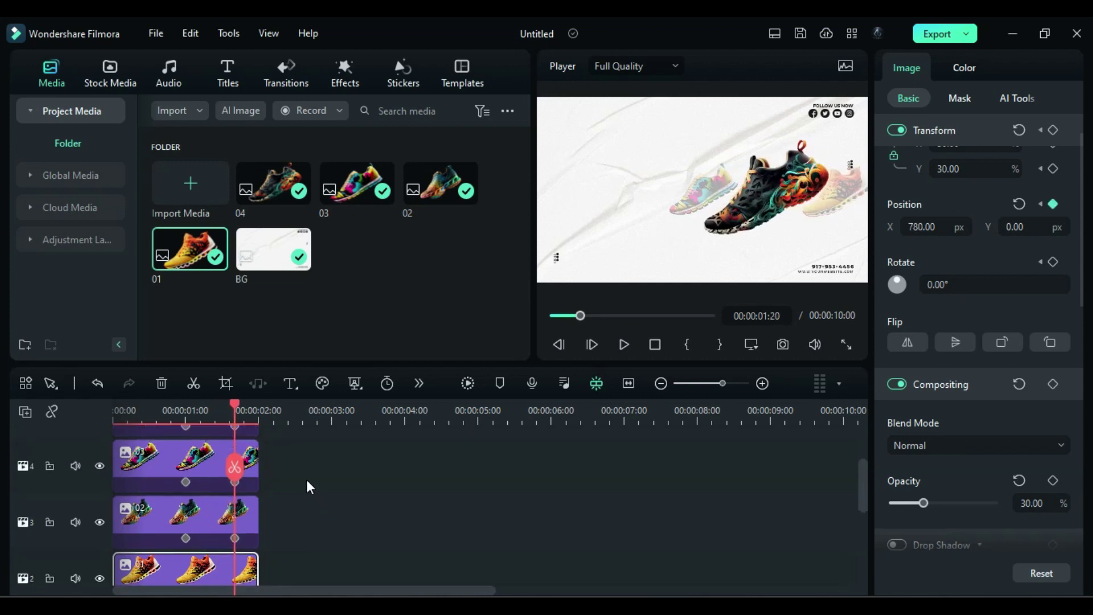
{"action": "mouse_move", "coordinate": [306, 454]}
{"action": "left_mouse_down"}
{"action": "mouse_move", "coordinate": [257, 581]}
{"action": "mouse_move", "coordinate": [258, 522]}
{"action": "mouse_move", "coordinate": [843, 463]}
{"action": "left_mouse_up"}
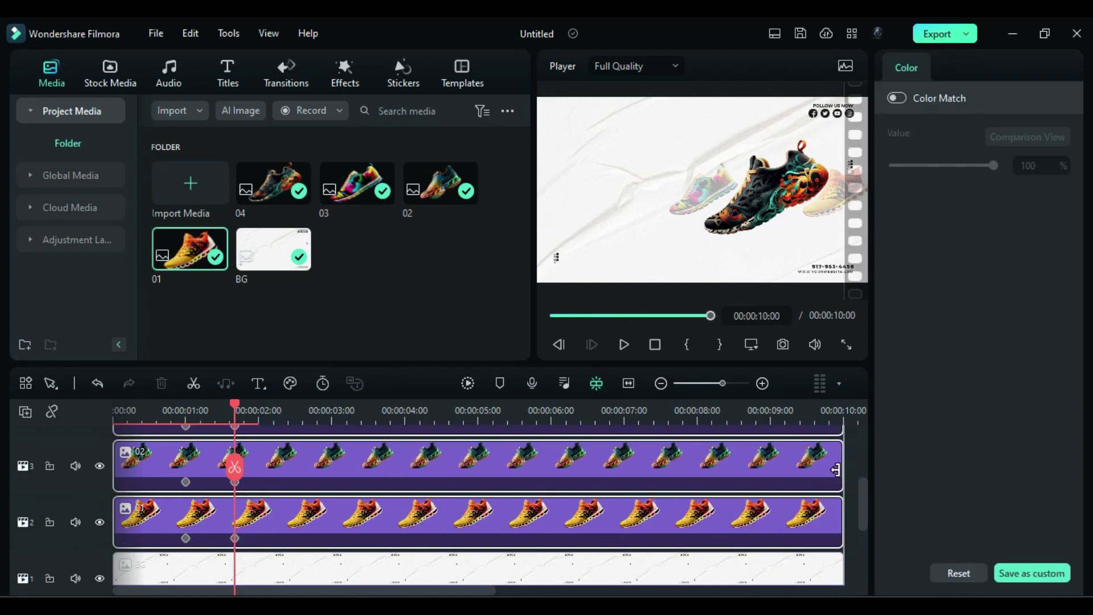
{"action": "scroll", "coordinate": [235, 412], "scroll_direction": "up", "scroll_amount": 1}
{"action": "left_click_drag", "start_coordinate": [235, 412], "coordinate": [332, 462]}
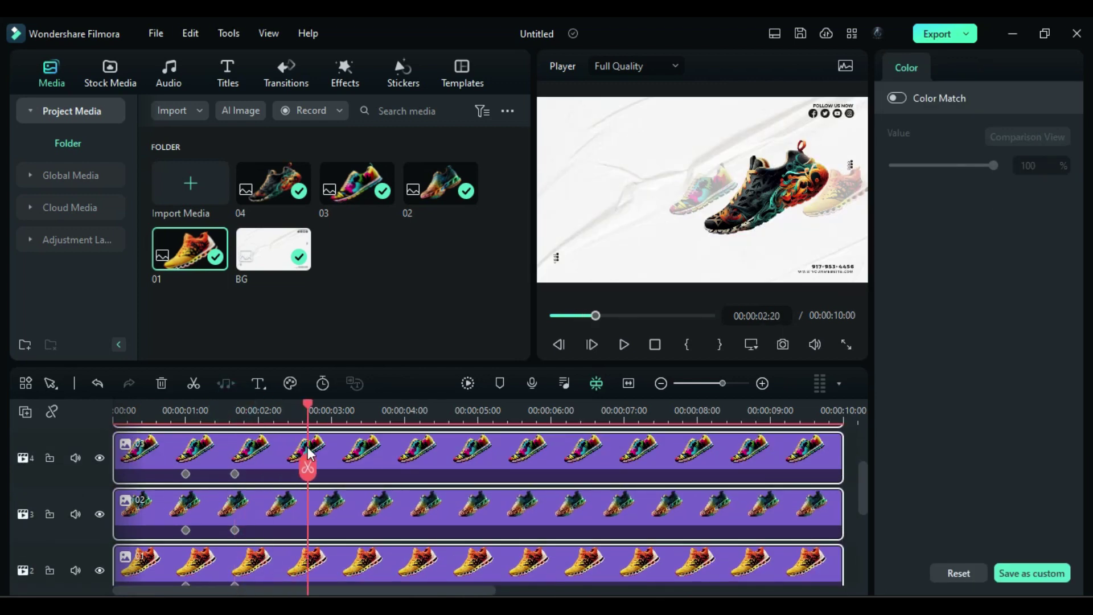
{"action": "left_click", "coordinate": [391, 459]}
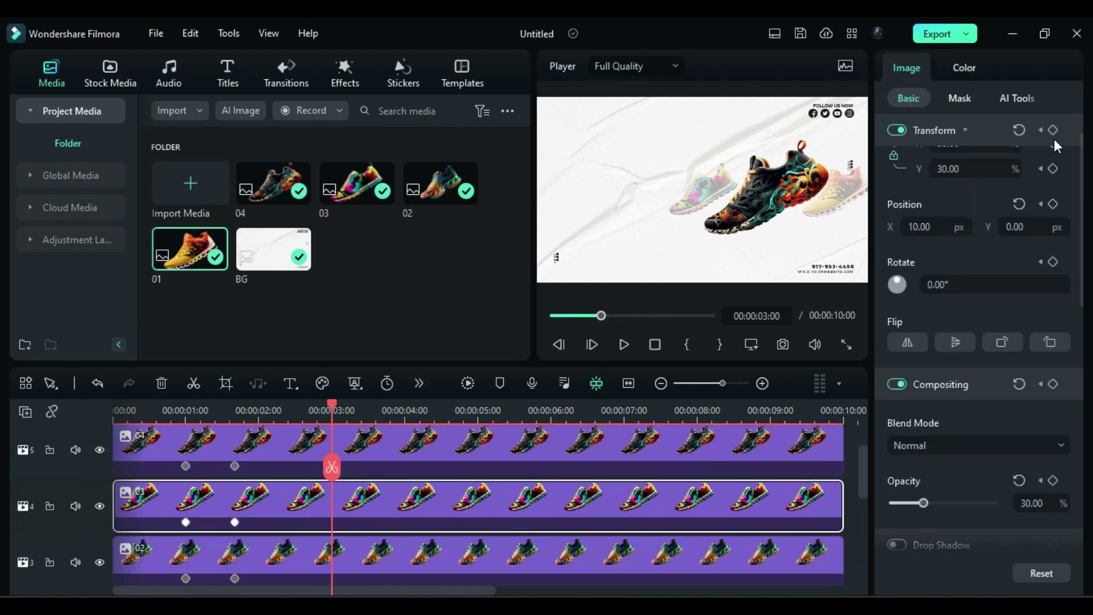
{"action": "left_click", "coordinate": [1054, 130]}
{"action": "scroll", "coordinate": [509, 556], "scroll_direction": "up", "scroll_amount": 1}
{"action": "scroll", "coordinate": [509, 556], "scroll_direction": "down", "scroll_amount": 1}
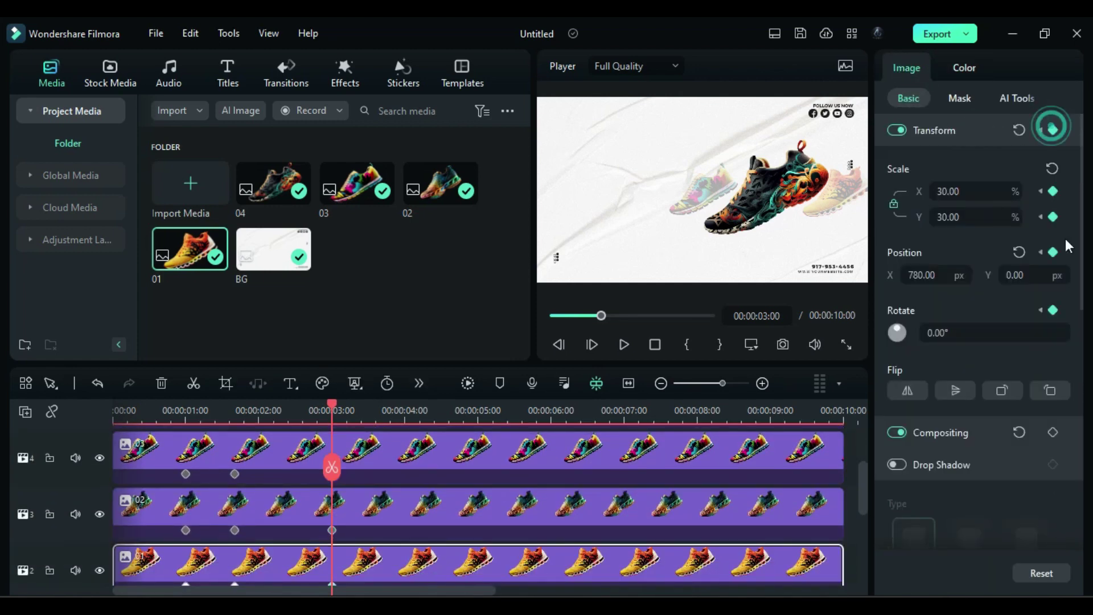
{"action": "left_click", "coordinate": [407, 535]}
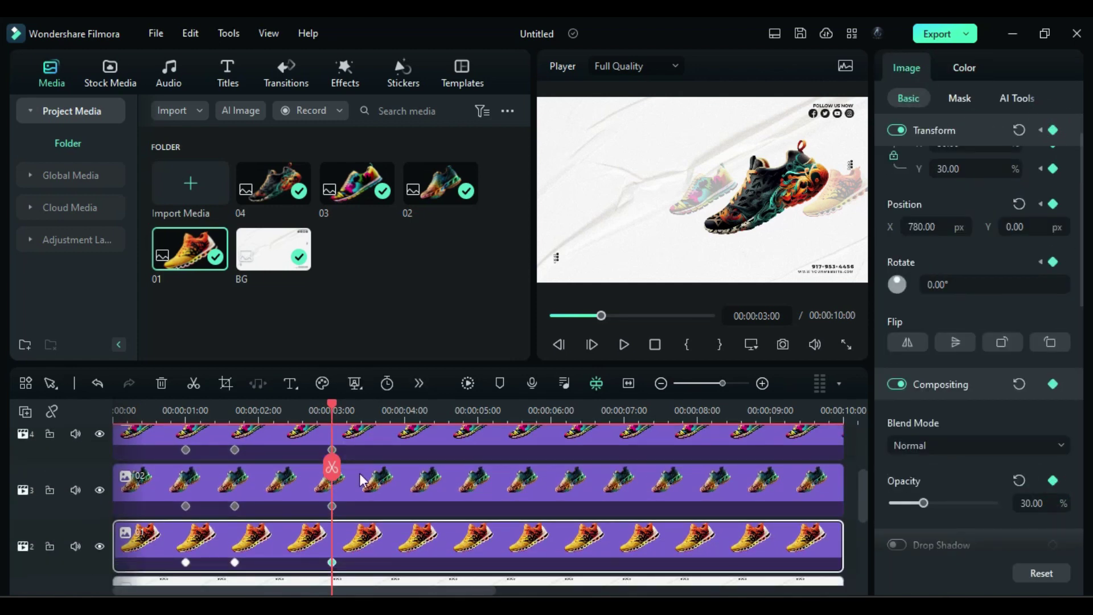
{"action": "scroll", "coordinate": [360, 480], "scroll_direction": "up", "scroll_amount": 1}
Step: Split all clips at 3:00 and lift the orange shoe's second part to the top track
{"action": "key", "text": "ctrl+a"}
{"action": "left_click", "coordinate": [333, 471]}
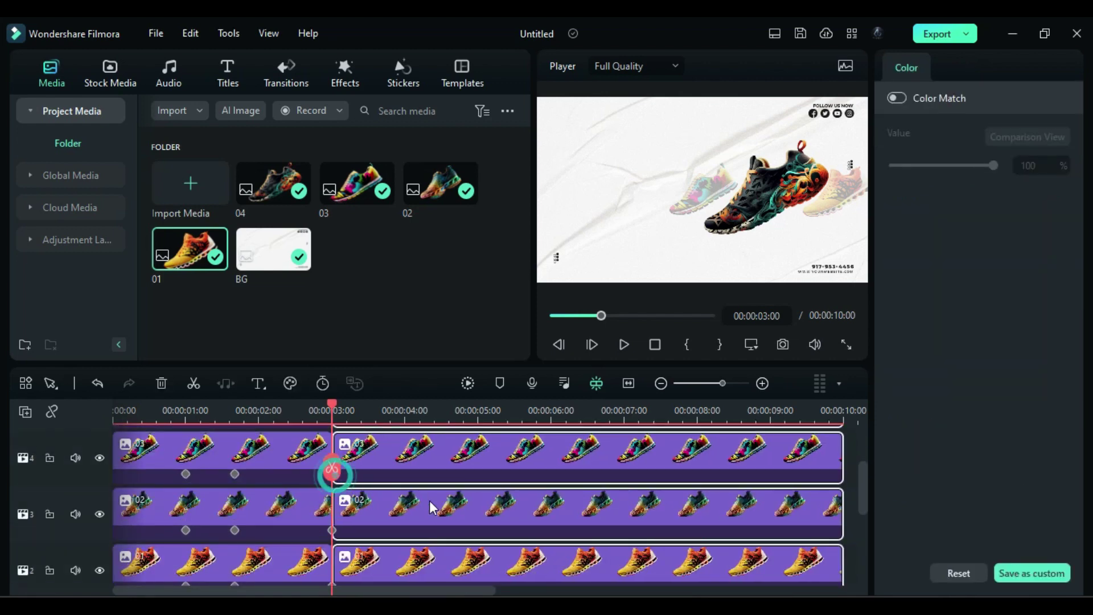
{"action": "scroll", "coordinate": [432, 507], "scroll_direction": "down", "scroll_amount": 1}
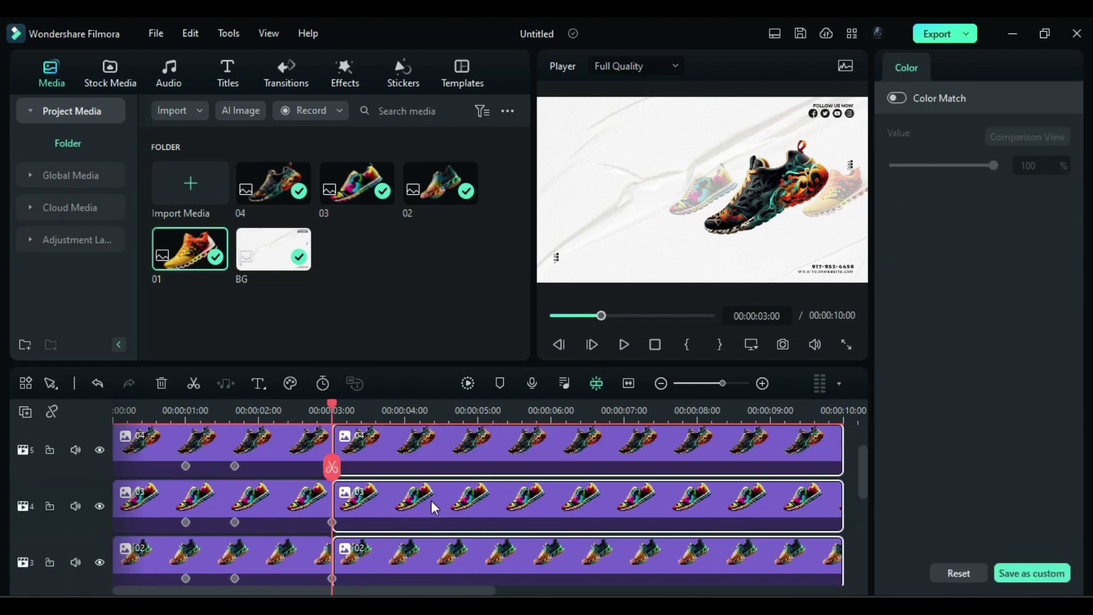
{"action": "scroll", "coordinate": [432, 507], "scroll_direction": "up", "scroll_amount": 1}
{"action": "left_click", "coordinate": [831, 545]}
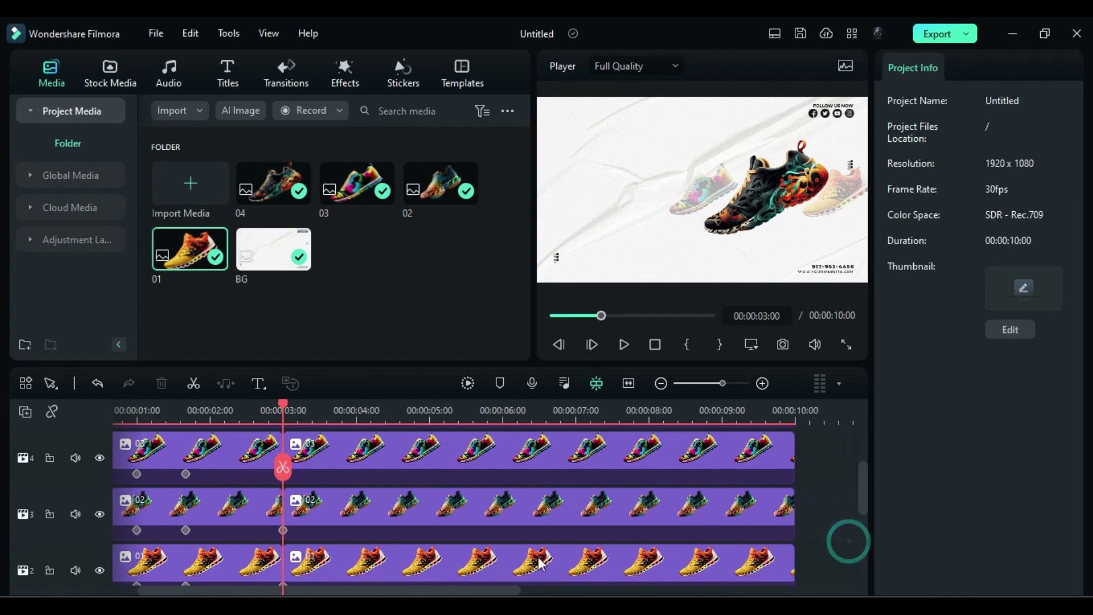
{"action": "left_click_drag", "start_coordinate": [374, 577], "coordinate": [384, 459]}
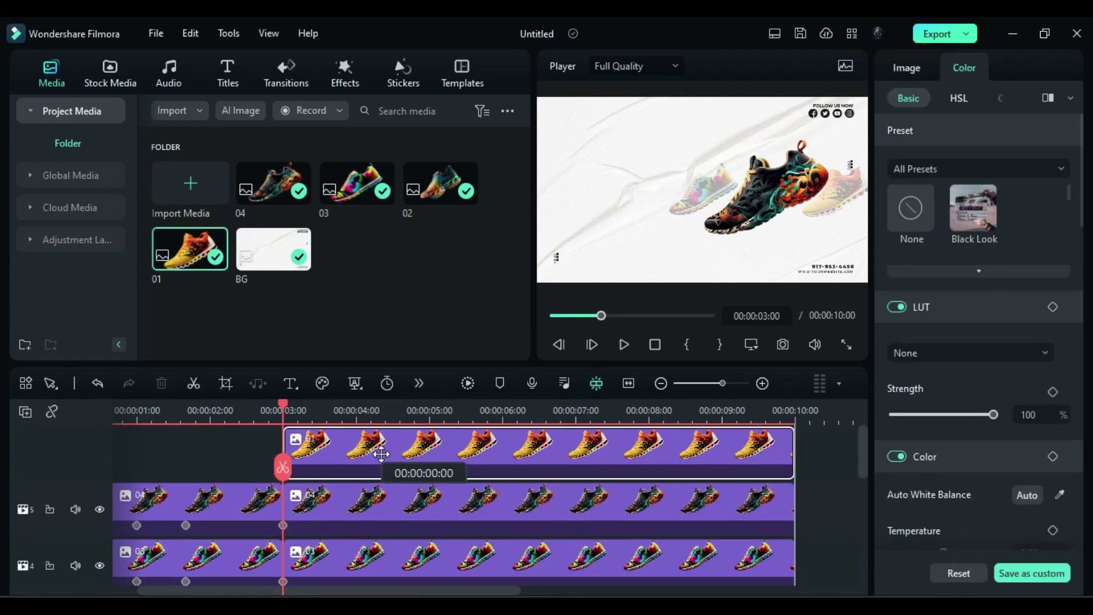
{"action": "left_click_drag", "start_coordinate": [553, 494], "coordinate": [500, 559]}
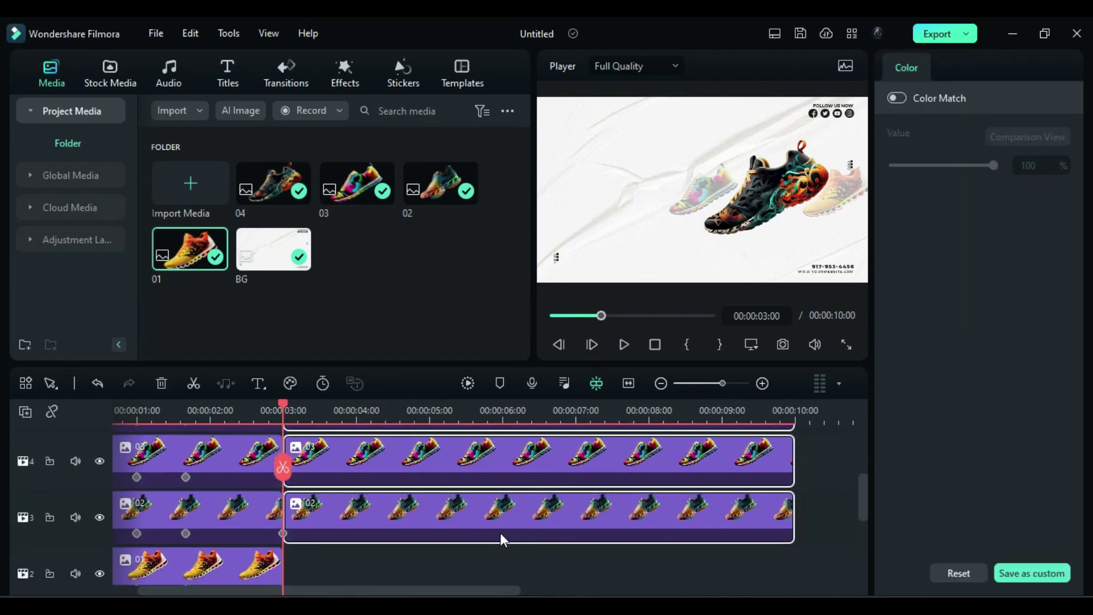
{"action": "left_click_drag", "start_coordinate": [500, 559], "coordinate": [501, 520]}
{"action": "scroll", "coordinate": [295, 471], "scroll_direction": "up", "scroll_amount": 3}
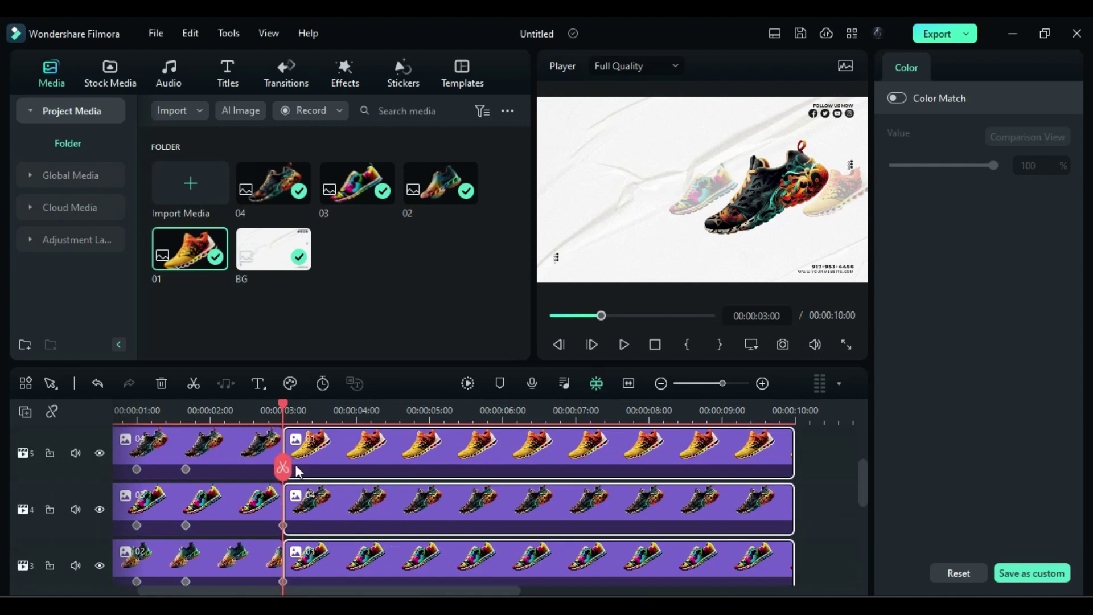
Step: At 3:20, shrink the dark shoe to 30%, slide it left and reduce its opacity
{"action": "left_click_drag", "start_coordinate": [285, 413], "coordinate": [332, 439]}
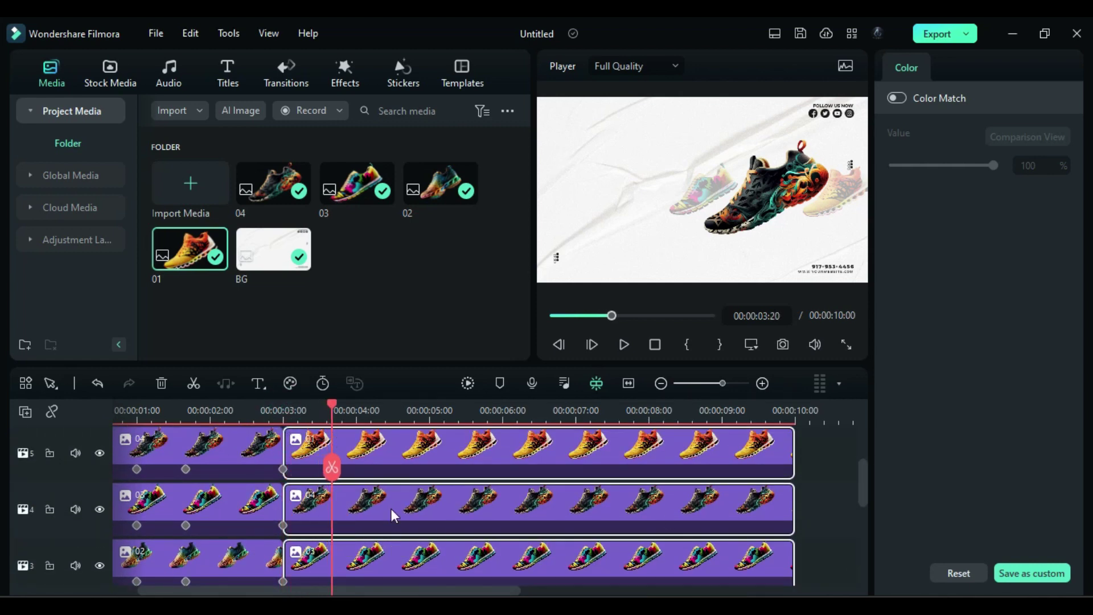
{"action": "left_click", "coordinate": [818, 492]}
{"action": "left_click", "coordinate": [407, 512]}
{"action": "left_click", "coordinate": [907, 67]}
{"action": "left_click", "coordinate": [950, 168]}
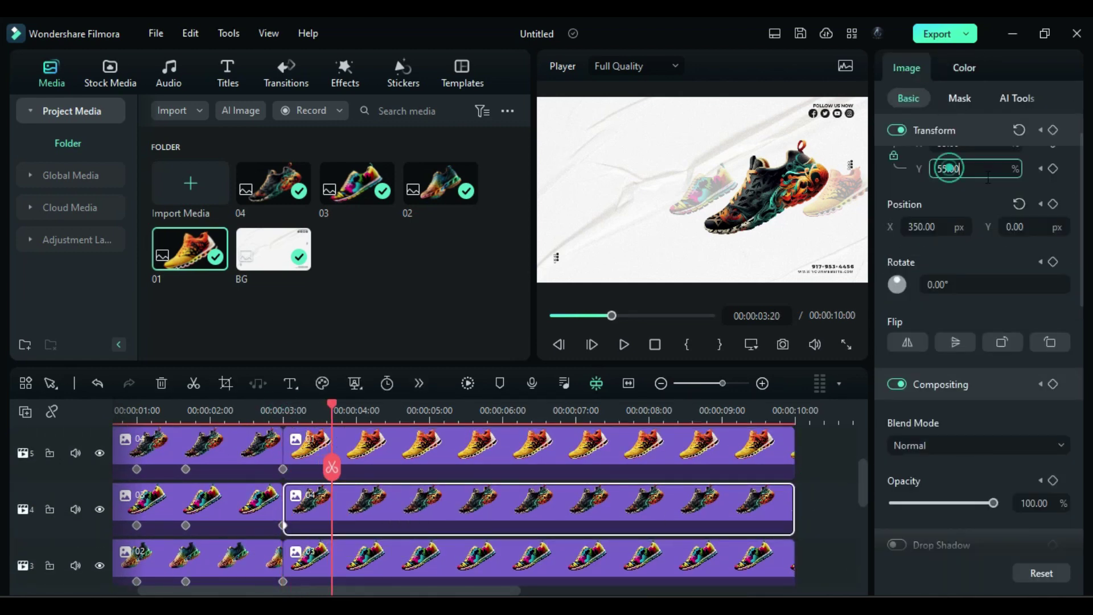
{"action": "key", "text": "Return"}
{"action": "left_click_drag", "start_coordinate": [912, 228], "coordinate": [871, 228]}
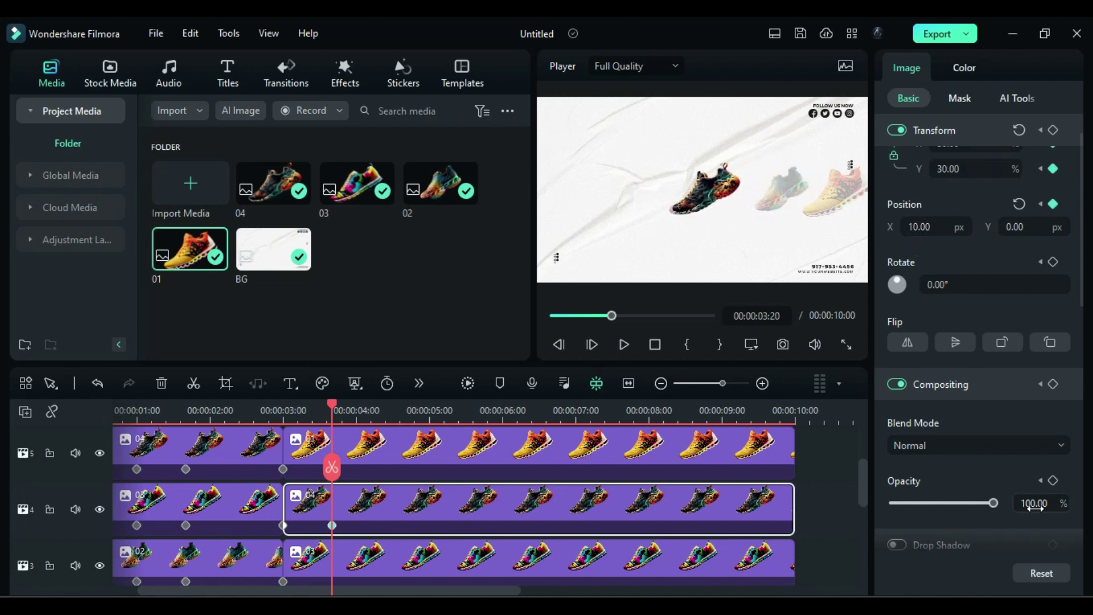
{"action": "left_click", "coordinate": [1034, 503]}
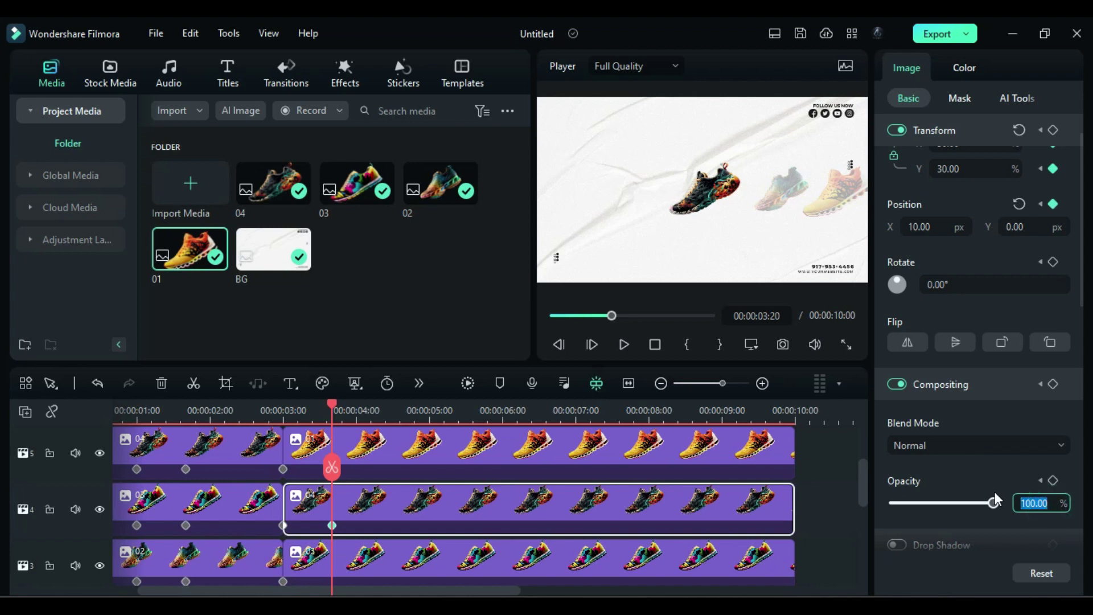
{"action": "type", "text": "30"}
{"action": "key", "text": "Return"}
{"action": "scroll", "coordinate": [411, 487], "scroll_direction": "down", "scroll_amount": 1}
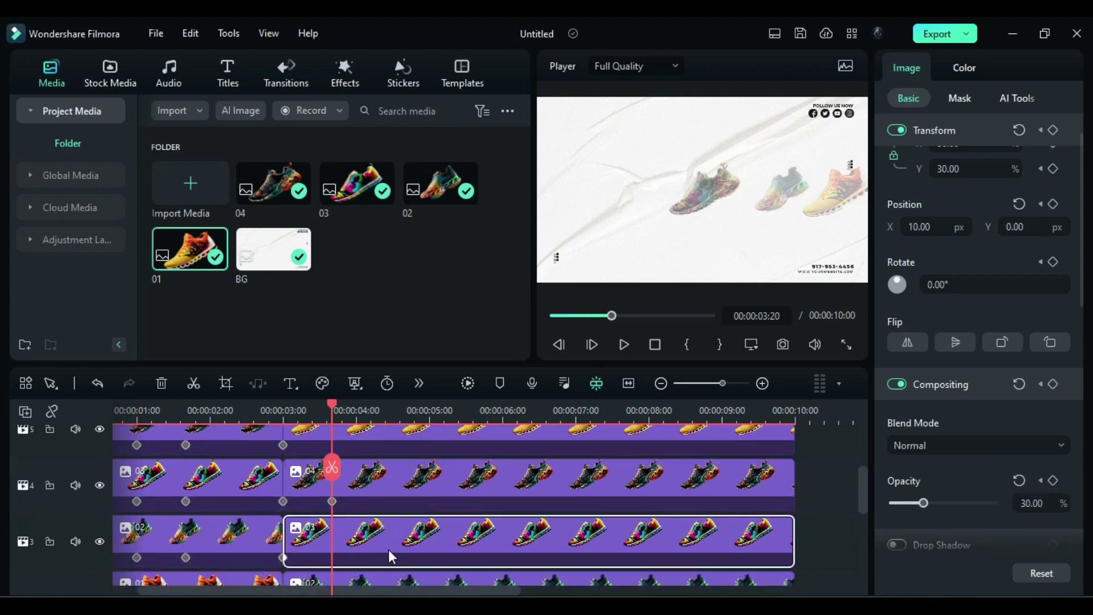
{"action": "scroll", "coordinate": [389, 556], "scroll_direction": "down", "scroll_amount": 1}
Step: Shift the middle shoe right; grow the orange shoe to 55% and full opacity near centre
{"action": "left_click_drag", "start_coordinate": [920, 227], "coordinate": [923, 225]}
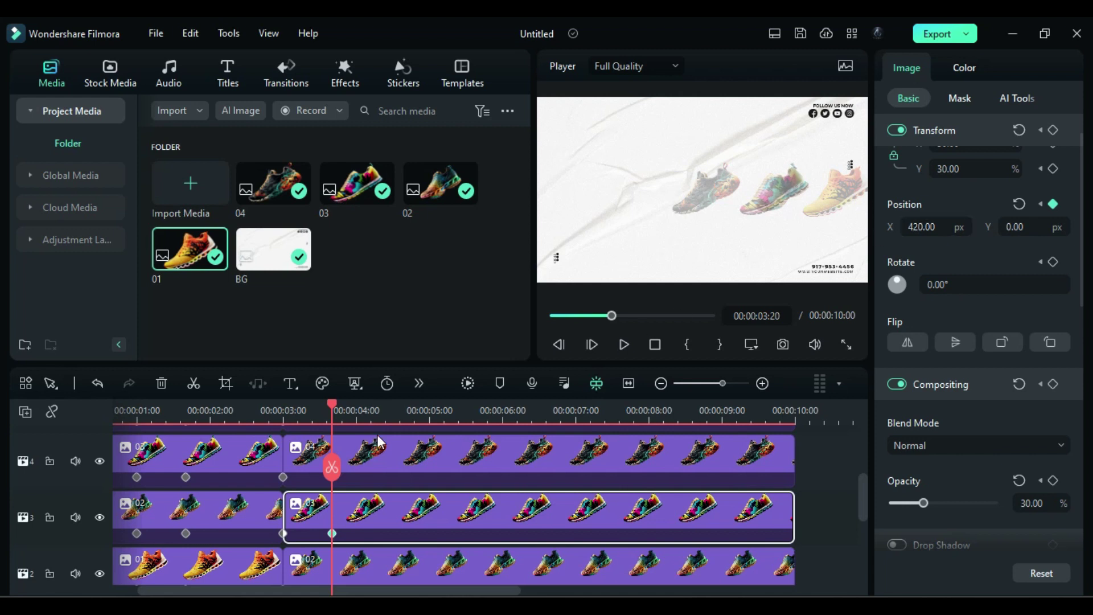
{"action": "scroll", "coordinate": [377, 442], "scroll_direction": "down", "scroll_amount": 1}
{"action": "left_click", "coordinate": [385, 546]}
{"action": "left_click_drag", "start_coordinate": [921, 227], "coordinate": [925, 224]}
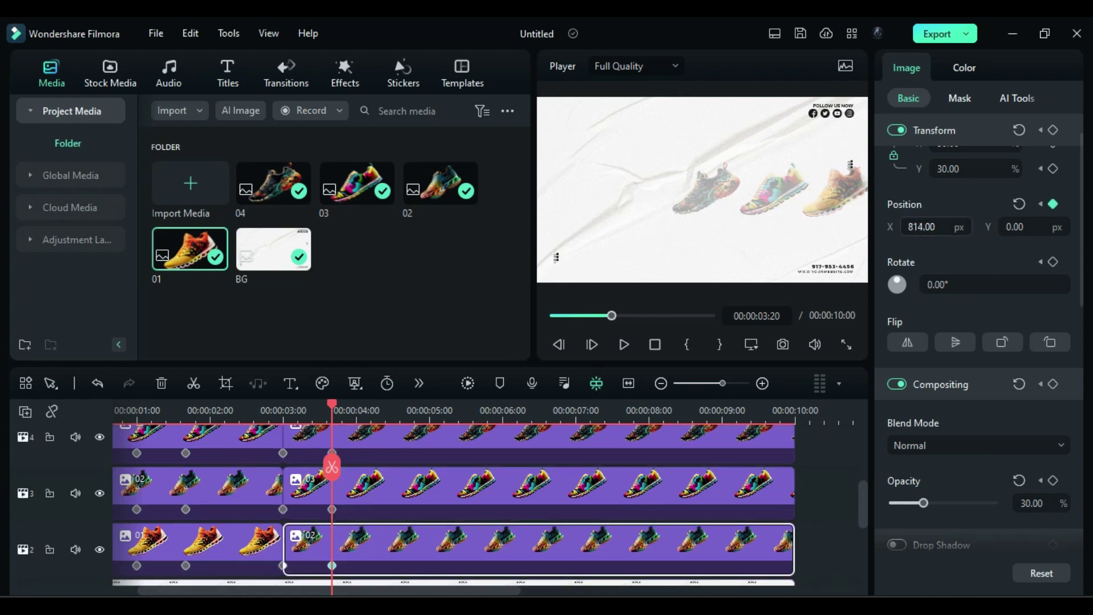
{"action": "scroll", "coordinate": [398, 495], "scroll_direction": "up", "scroll_amount": 2}
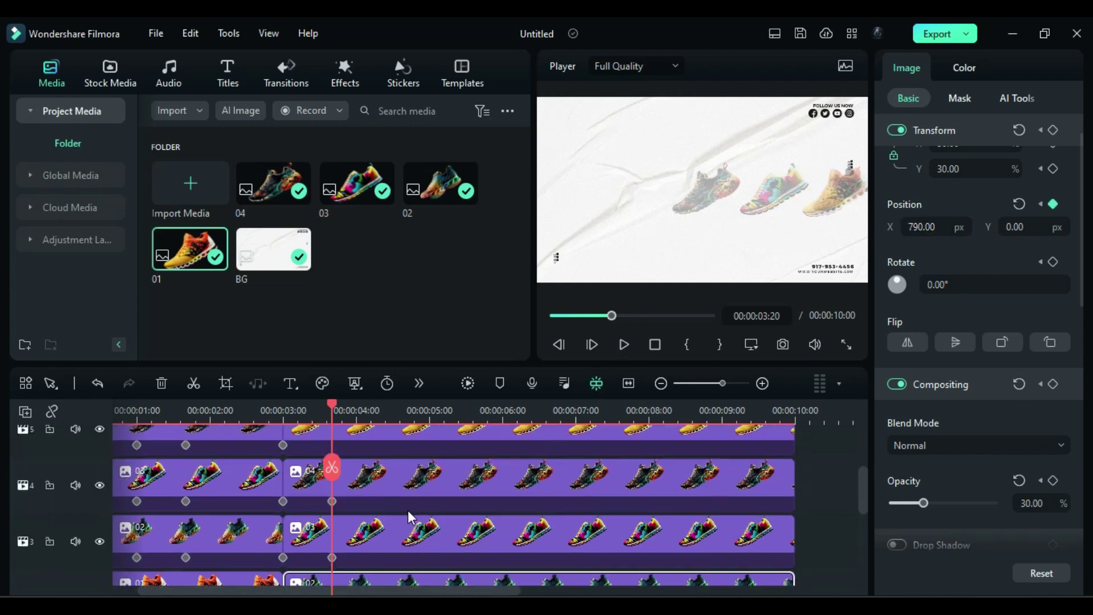
{"action": "scroll", "coordinate": [398, 496], "scroll_direction": "up", "scroll_amount": 2}
{"action": "left_click", "coordinate": [390, 479]}
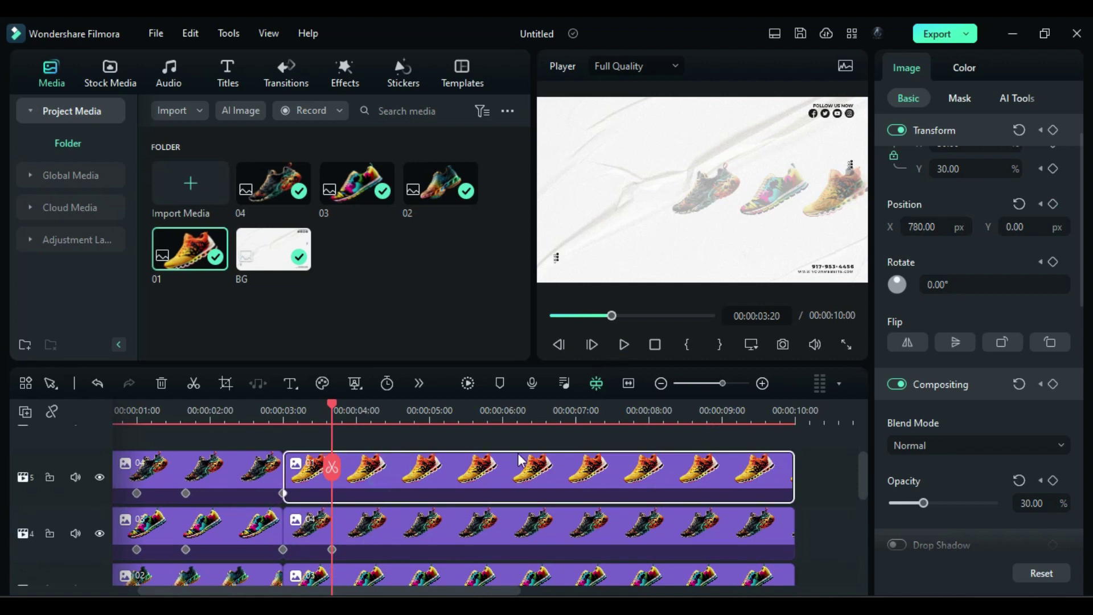
{"action": "left_click_drag", "start_coordinate": [923, 506], "coordinate": [1003, 506]}
{"action": "type", "text": "55"}
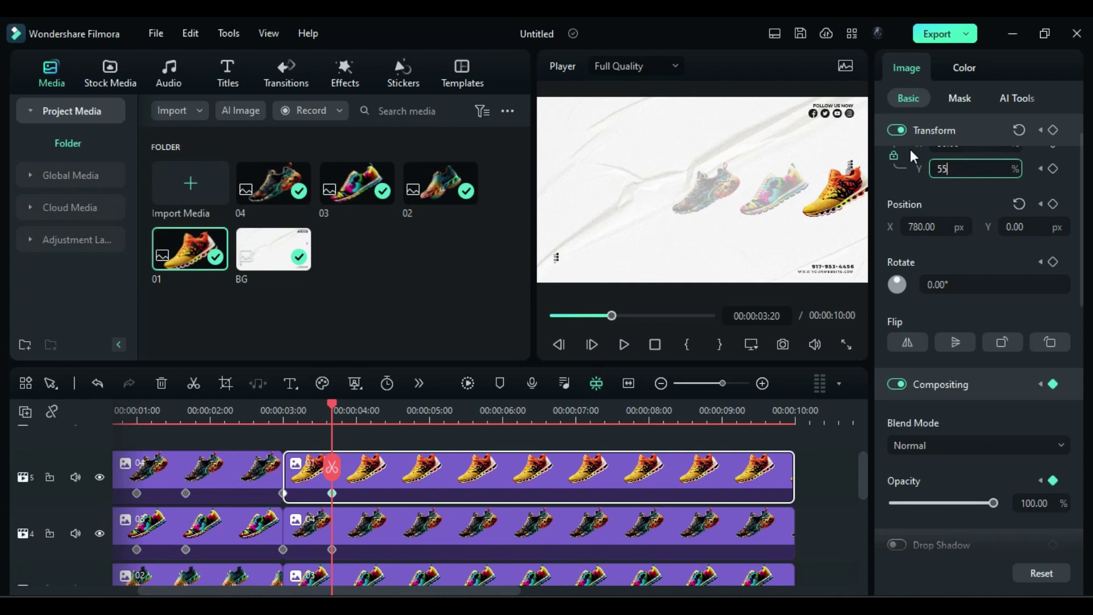
{"action": "key", "text": "Return"}
{"action": "left_click_drag", "start_coordinate": [918, 227], "coordinate": [917, 227]}
{"action": "scroll", "coordinate": [383, 489], "scroll_direction": "down", "scroll_amount": 1}
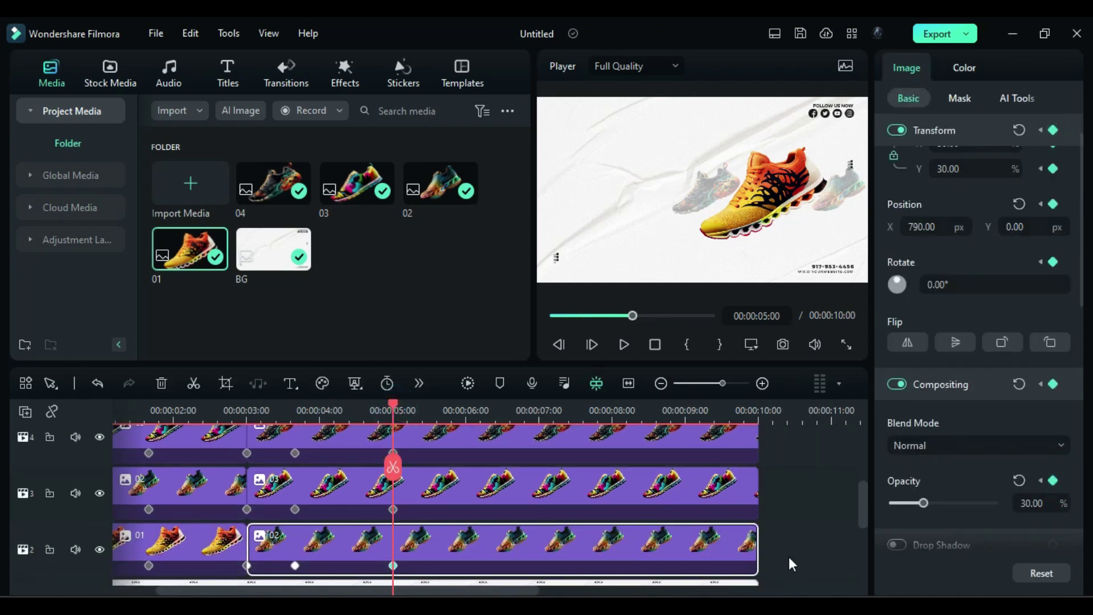
{"action": "left_click_drag", "start_coordinate": [789, 564], "coordinate": [422, 443]}
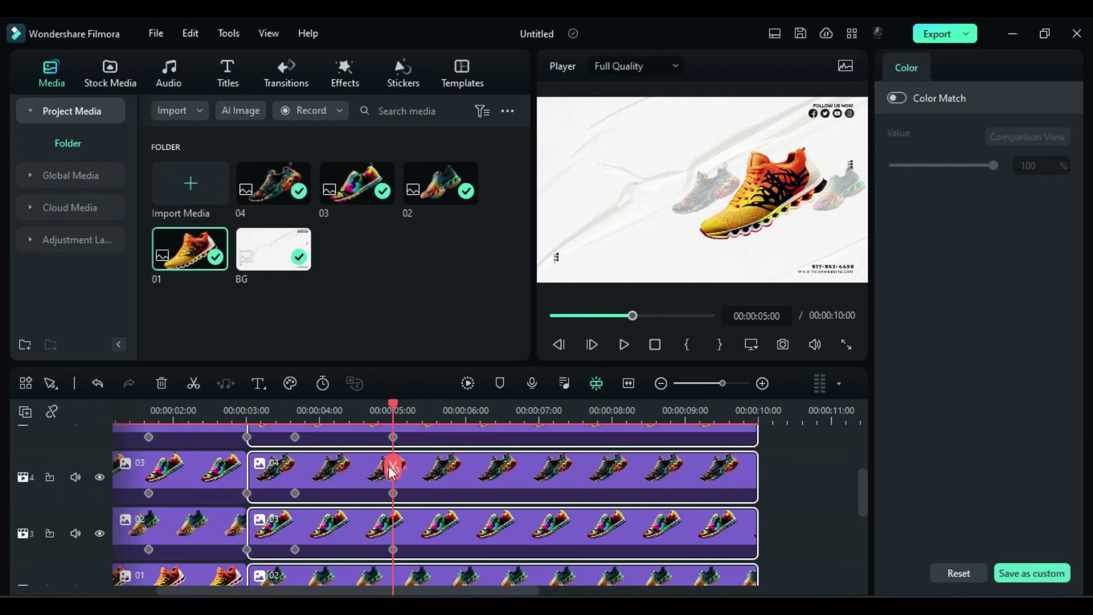
Step: Split at 5:00, move clip 02's later part to a new top track, centred and fully opaque
{"action": "left_click", "coordinate": [389, 469]}
{"action": "scroll", "coordinate": [753, 503], "scroll_direction": "up", "scroll_amount": 1}
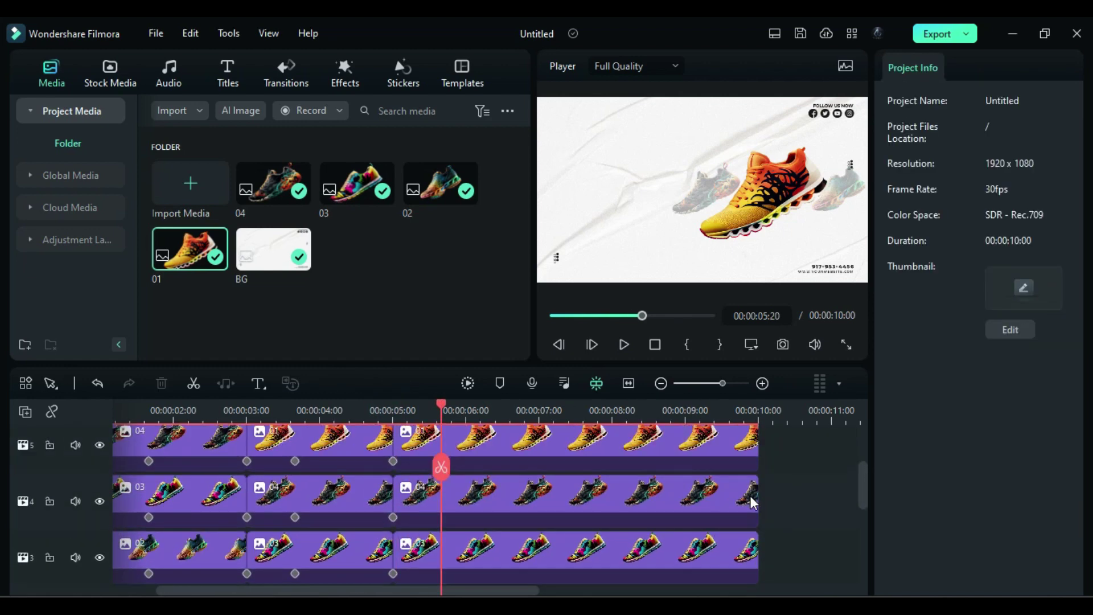
{"action": "scroll", "coordinate": [752, 503], "scroll_direction": "down", "scroll_amount": 1}
{"action": "left_click_drag", "start_coordinate": [571, 544], "coordinate": [570, 505]}
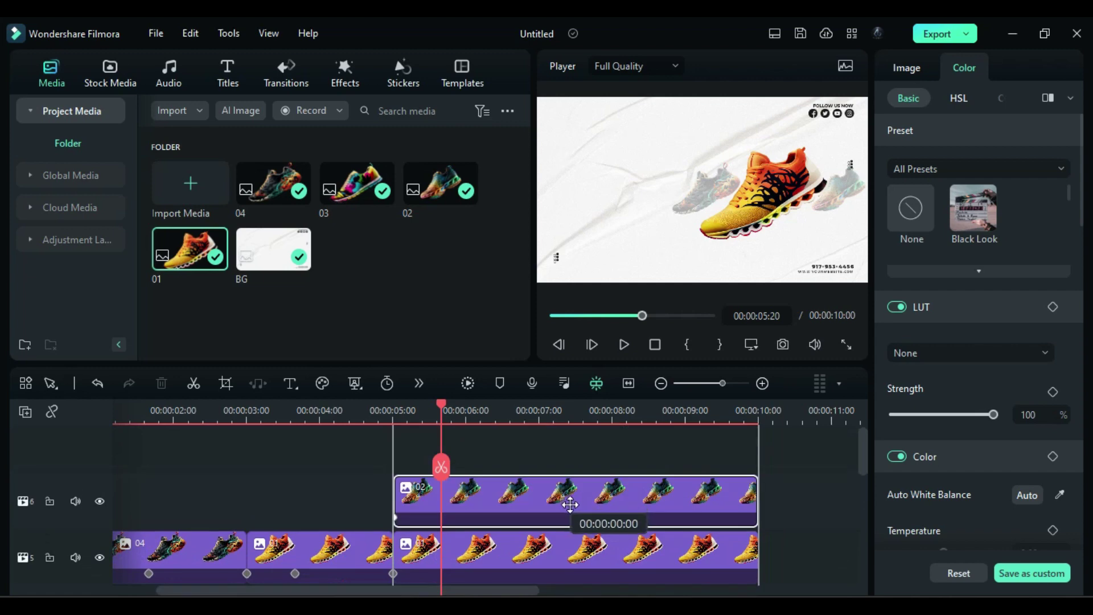
{"action": "mouse_move", "coordinate": [579, 464]}
{"action": "left_mouse_down"}
{"action": "mouse_move", "coordinate": [592, 549]}
{"action": "mouse_move", "coordinate": [586, 476]}
{"action": "left_mouse_up"}
{"action": "scroll", "coordinate": [528, 491], "scroll_direction": "up", "scroll_amount": 1}
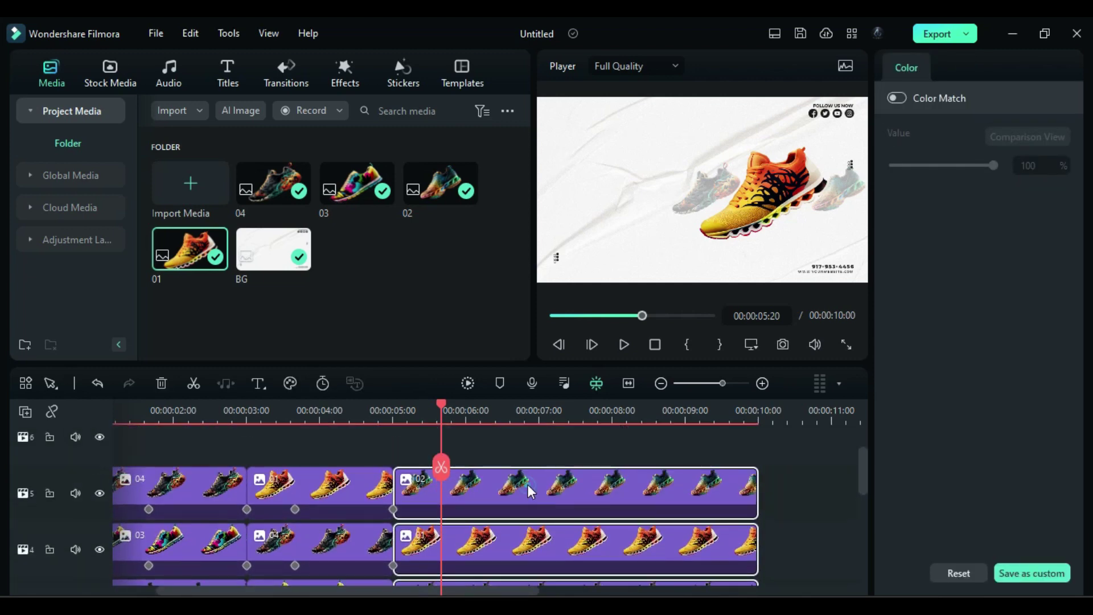
{"action": "left_click", "coordinate": [528, 490]}
{"action": "left_click", "coordinate": [907, 67]}
{"action": "scroll", "coordinate": [899, 174], "scroll_direction": "down", "scroll_amount": 1}
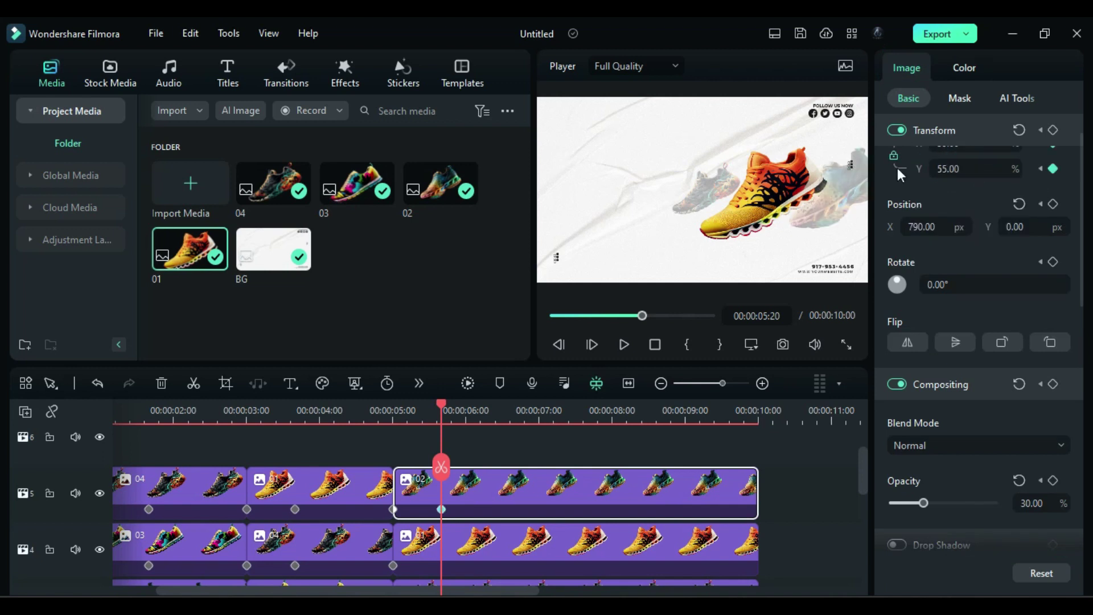
{"action": "left_click_drag", "start_coordinate": [923, 226], "coordinate": [950, 168]}
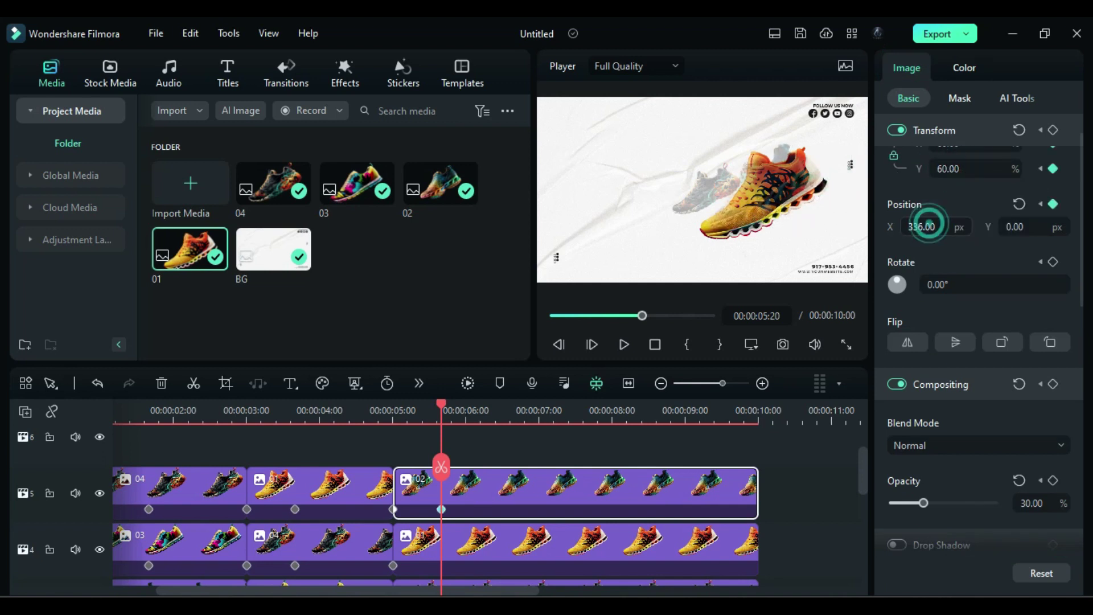
{"action": "left_click_drag", "start_coordinate": [923, 503], "coordinate": [993, 503]}
Step: Shrink the yellow shoe and slide it left, then adjust the shoes on tracks 2 and 3
{"action": "left_click", "coordinate": [504, 562]}
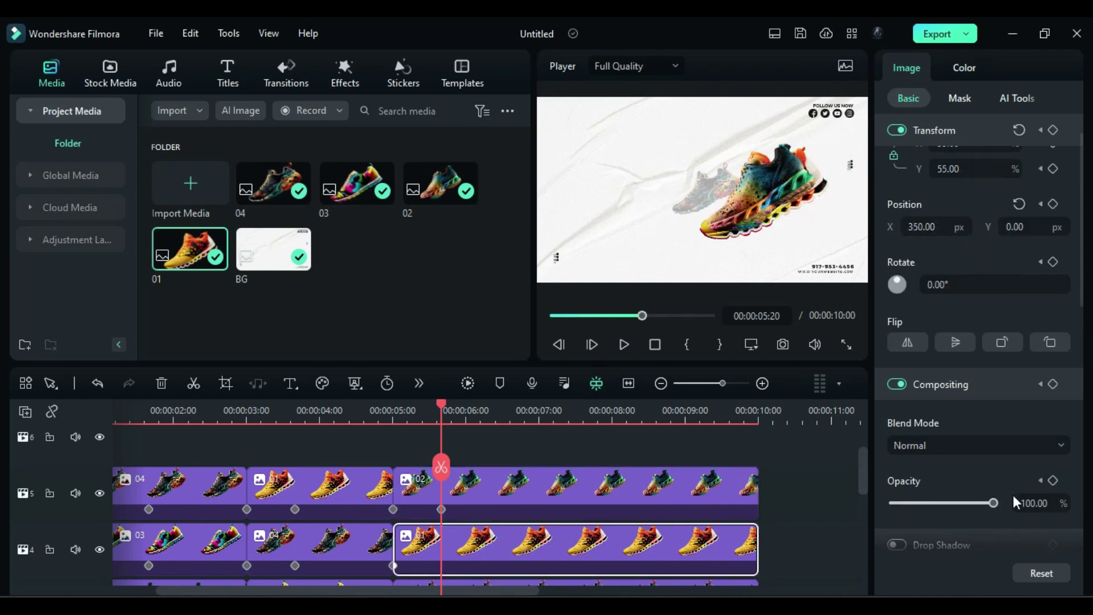
{"action": "key", "text": "Return"}
{"action": "left_click_drag", "start_coordinate": [974, 169], "coordinate": [927, 225]}
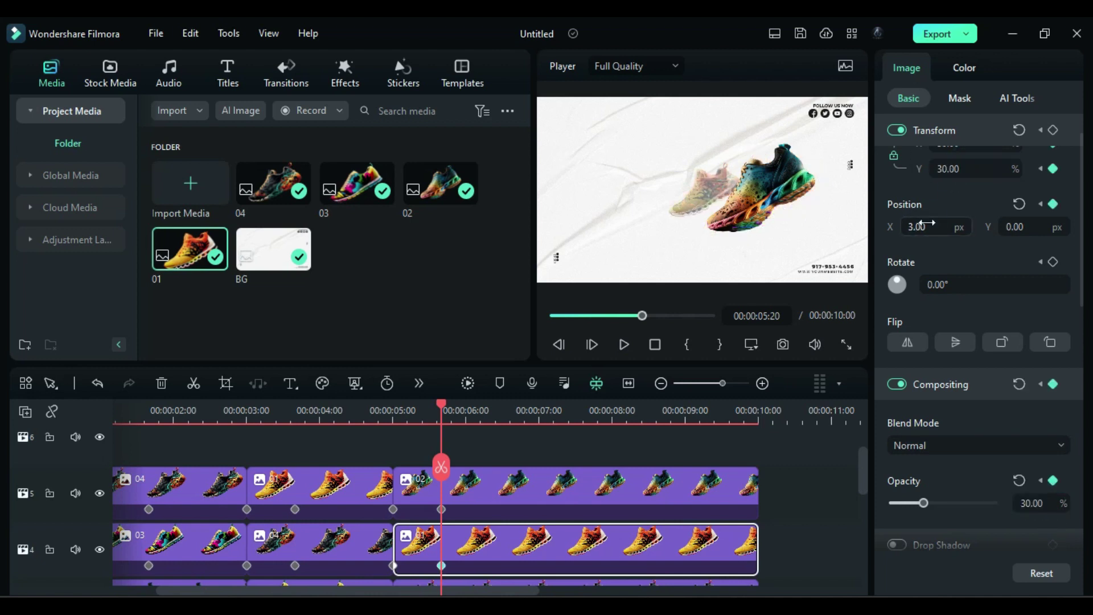
{"action": "scroll", "coordinate": [543, 547], "scroll_direction": "down", "scroll_amount": 1}
{"action": "left_click", "coordinate": [524, 569]}
{"action": "scroll", "coordinate": [541, 556], "scroll_direction": "down", "scroll_amount": 1}
{"action": "left_click", "coordinate": [542, 557]}
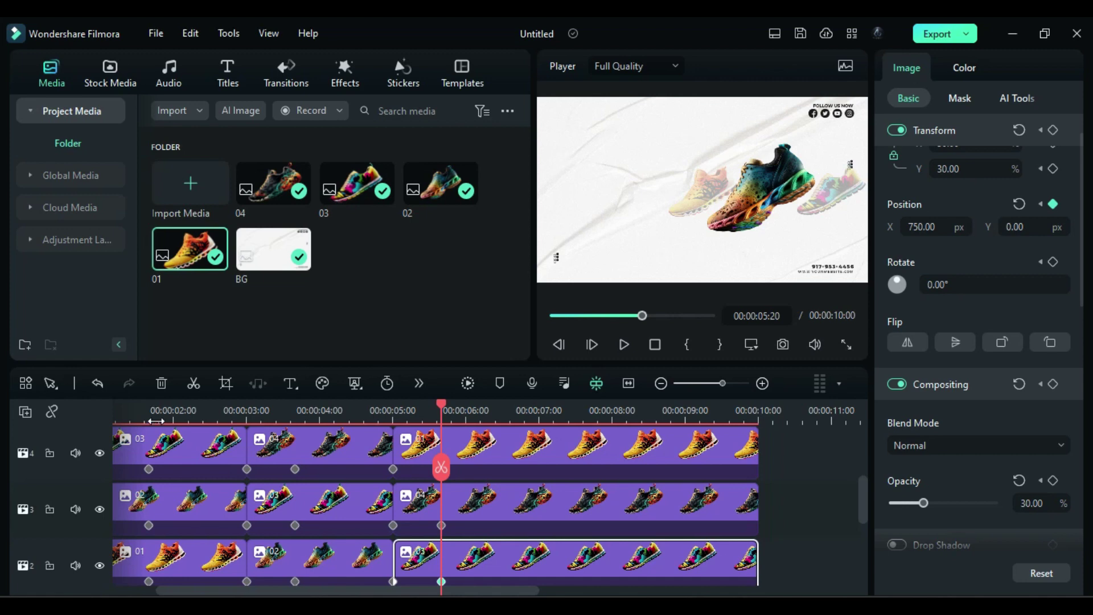
{"action": "scroll", "coordinate": [155, 421], "scroll_direction": "left", "scroll_amount": 2}
{"action": "left_click_drag", "start_coordinate": [213, 419], "coordinate": [527, 477]}
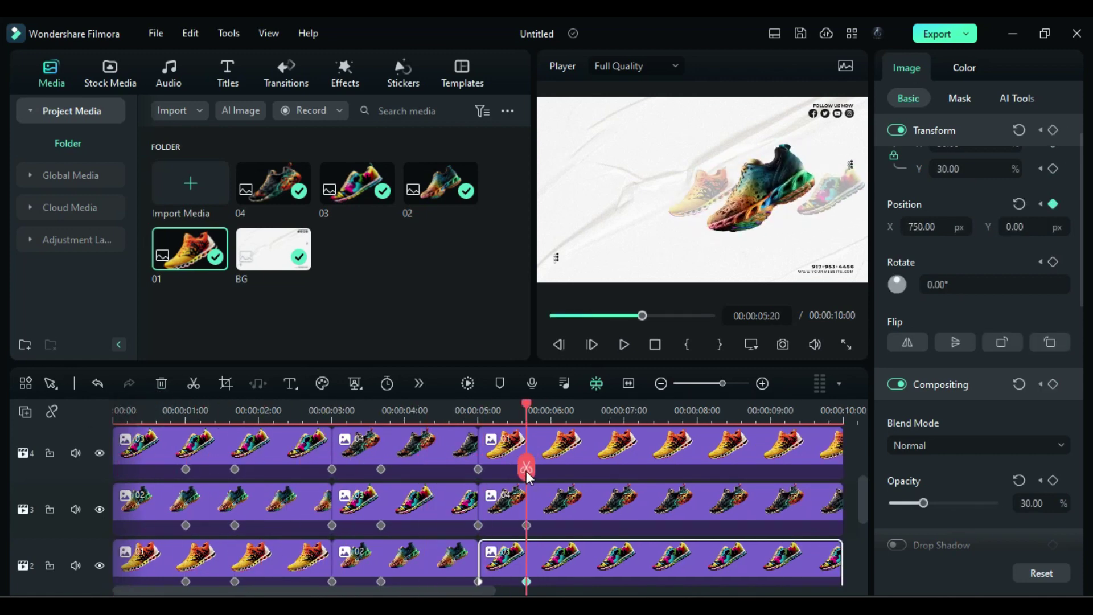
{"action": "scroll", "coordinate": [527, 477], "scroll_direction": "up", "scroll_amount": 1}
Step: Add a Default Title reading CANVAS - MASTER in Montserrat size 45, placed top-left
{"action": "left_click", "coordinate": [247, 79]}
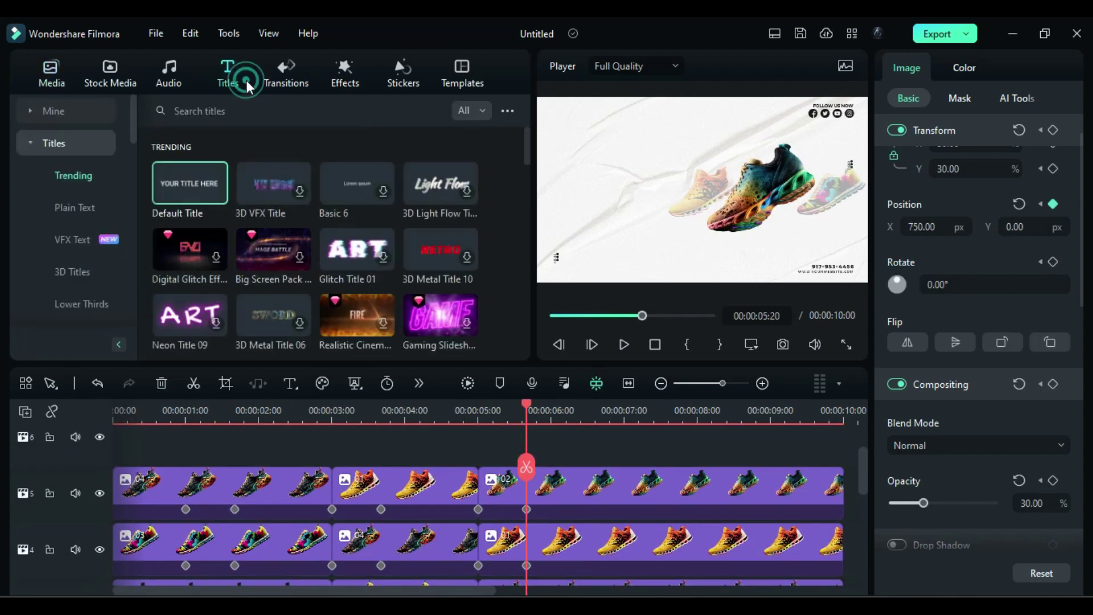
{"action": "left_click_drag", "start_coordinate": [188, 184], "coordinate": [112, 466]}
{"action": "type", "text": "CANVAS "}
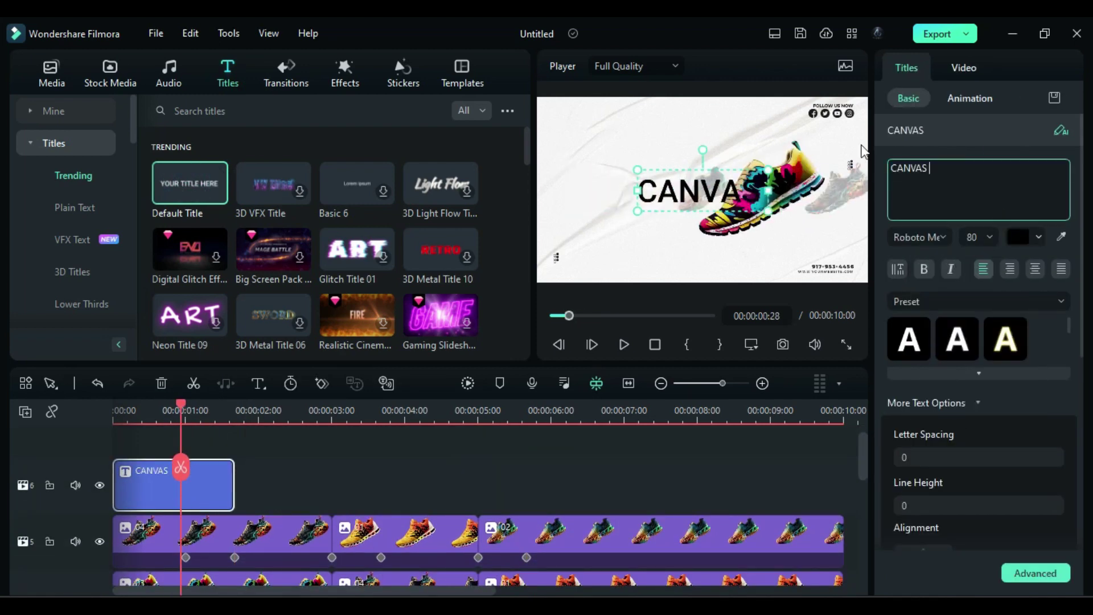
{"action": "type", "text": "- MASTER"}
{"action": "left_click", "coordinate": [919, 237]}
{"action": "scroll", "coordinate": [931, 385], "scroll_direction": "up", "scroll_amount": 5}
{"action": "left_click", "coordinate": [897, 387]}
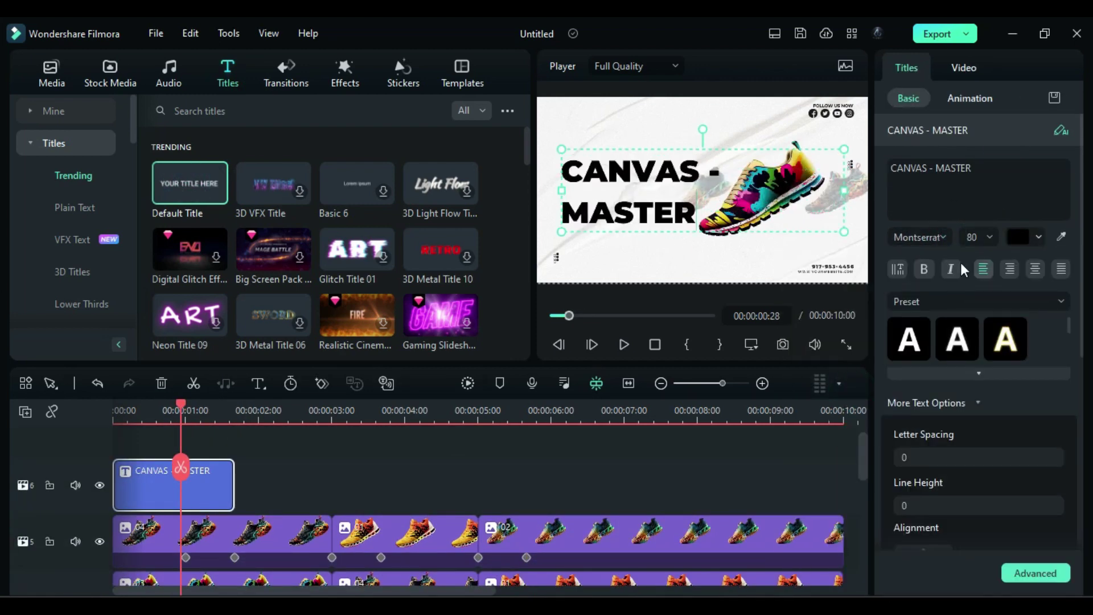
{"action": "left_click", "coordinate": [978, 237]}
{"action": "left_click", "coordinate": [974, 324]}
{"action": "left_click_drag", "start_coordinate": [633, 188], "coordinate": [632, 128]}
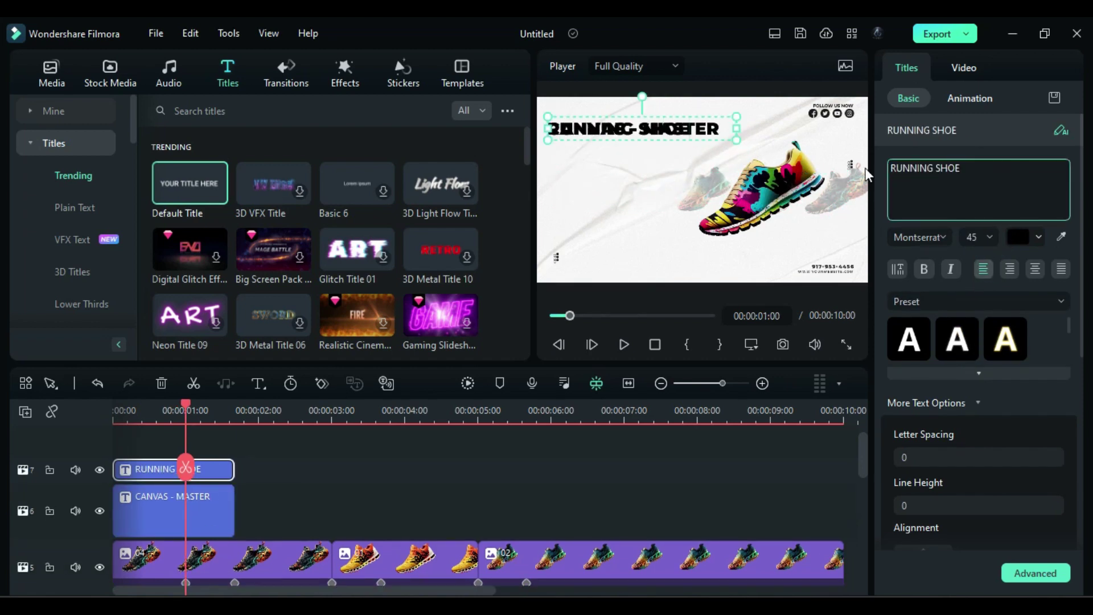
{"action": "type", "text": "COMFORTABLE REGULAR FIT "}
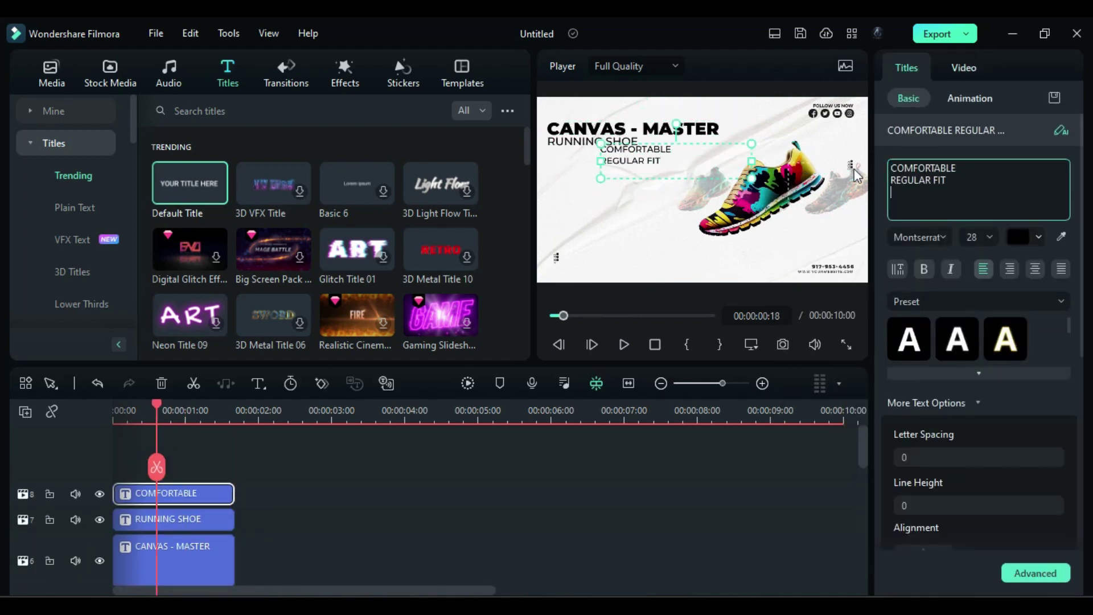
{"action": "type", "text": "4 COLORS AIR CAPSULE"}
{"action": "scroll", "coordinate": [974, 342], "scroll_direction": "down", "scroll_amount": 5}
{"action": "left_click", "coordinate": [110, 74]}
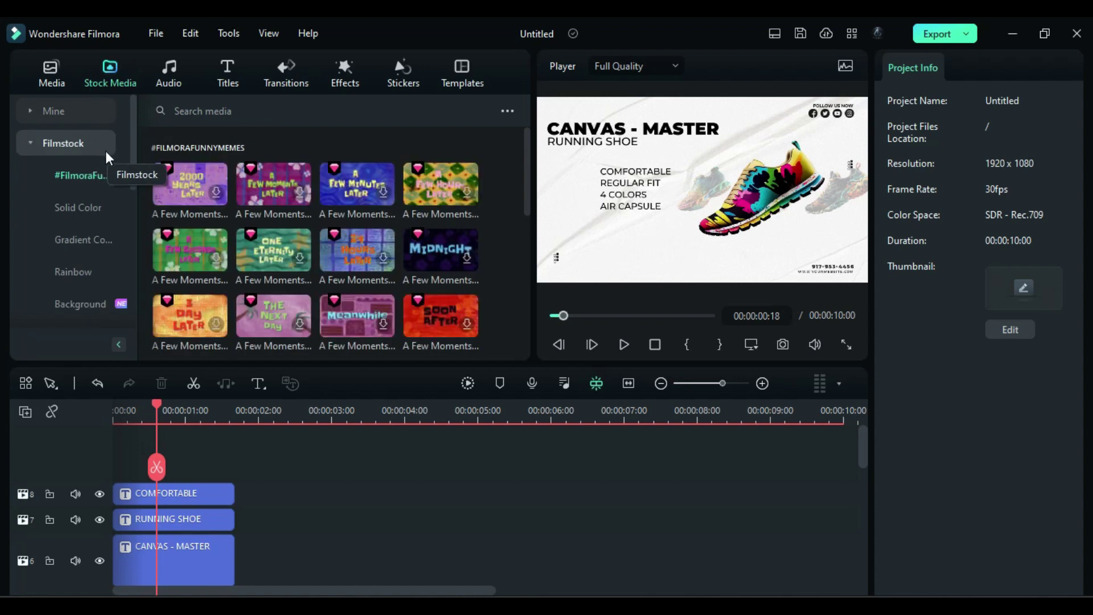
Step: Add a black solid colour clip with a Rectangle mask
{"action": "left_click", "coordinate": [78, 207]}
{"action": "left_click_drag", "start_coordinate": [440, 249], "coordinate": [194, 474]}
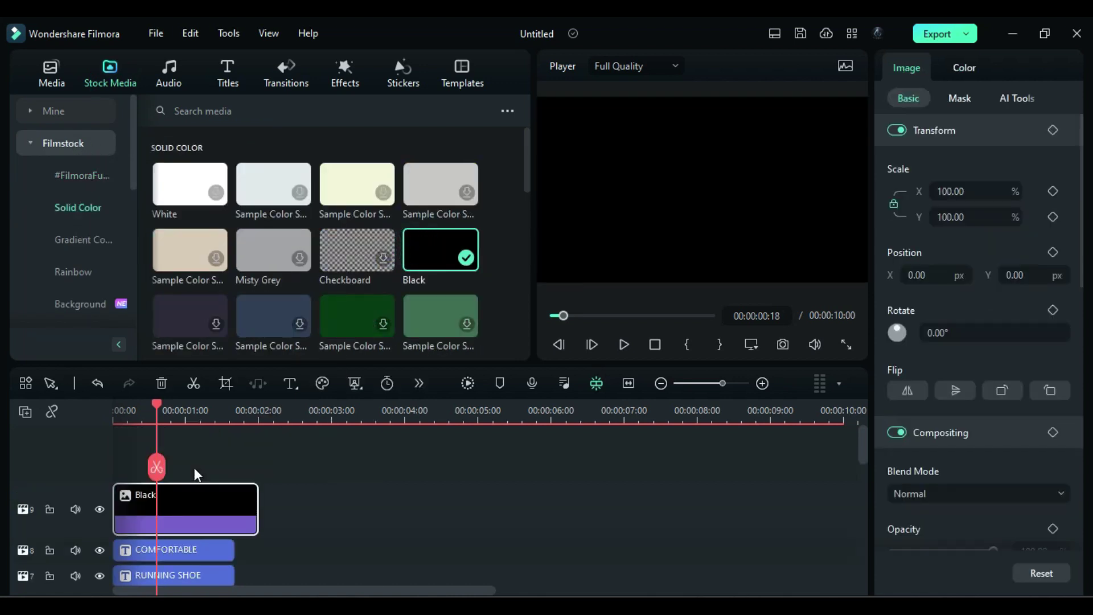
{"action": "left_click", "coordinate": [967, 103]}
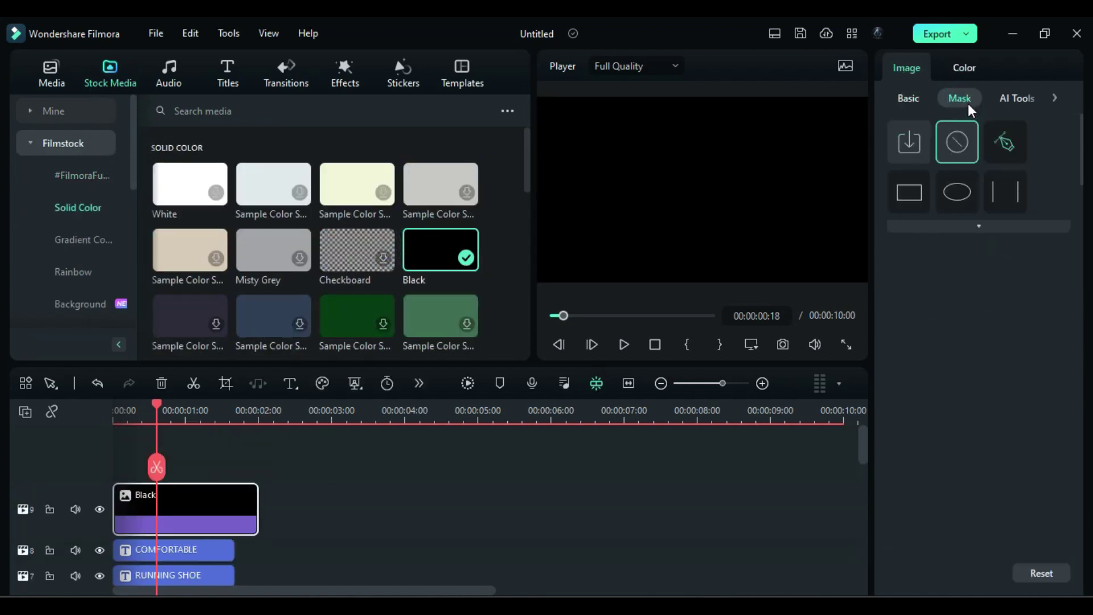
{"action": "left_click", "coordinate": [911, 189]}
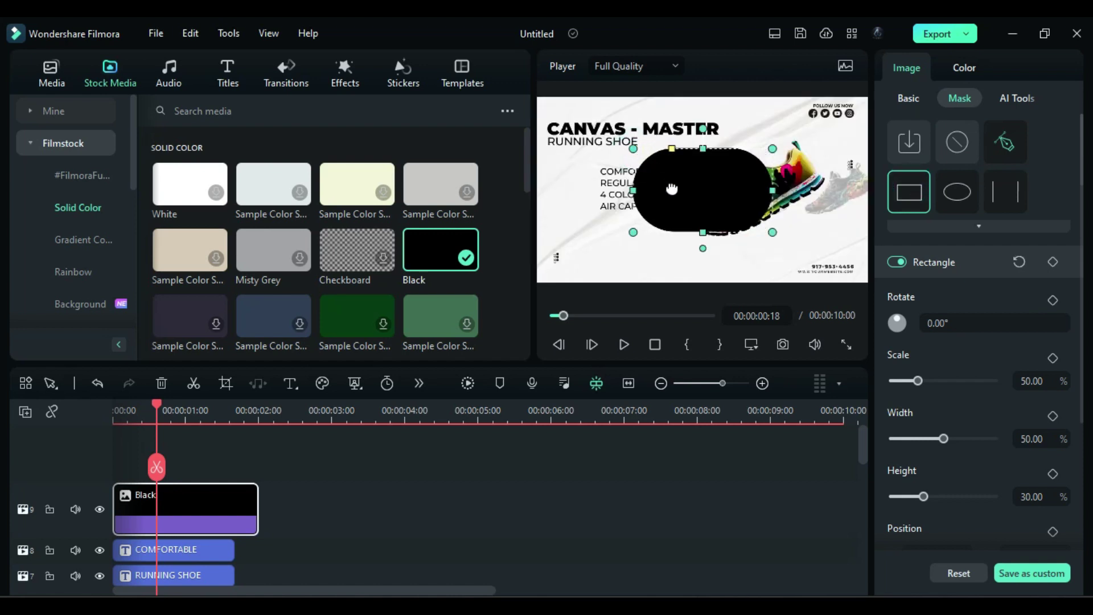
Step: Narrow the mask into a pill below the feature list and place a copied title above it
{"action": "left_click_drag", "start_coordinate": [923, 496], "coordinate": [906, 497]}
{"action": "left_click_drag", "start_coordinate": [944, 438], "coordinate": [915, 439]}
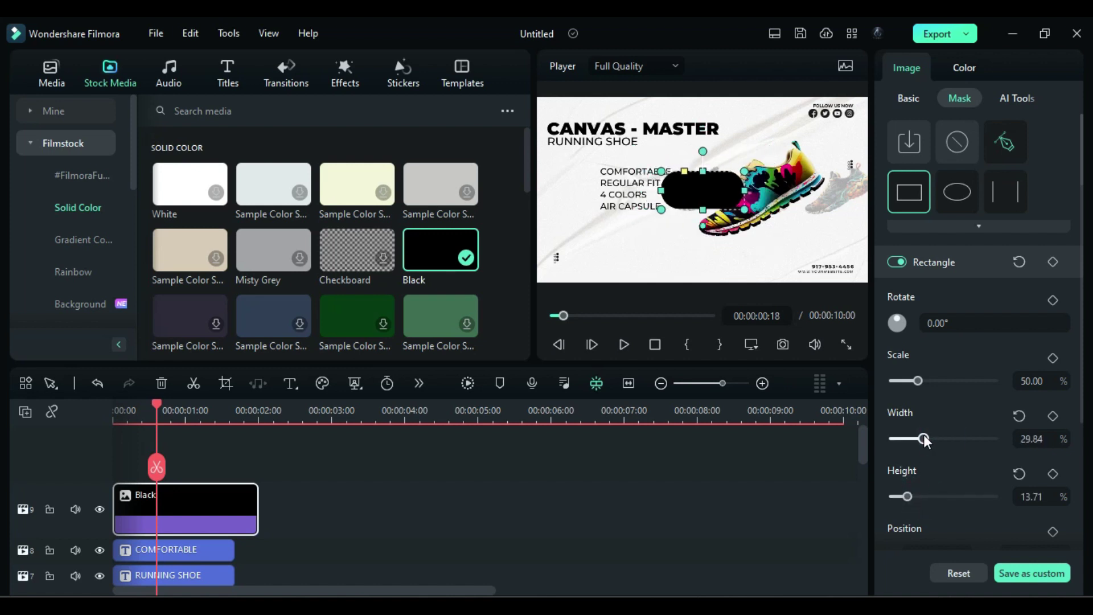
{"action": "left_click", "coordinate": [908, 98]}
{"action": "left_click_drag", "start_coordinate": [702, 190], "coordinate": [647, 236]}
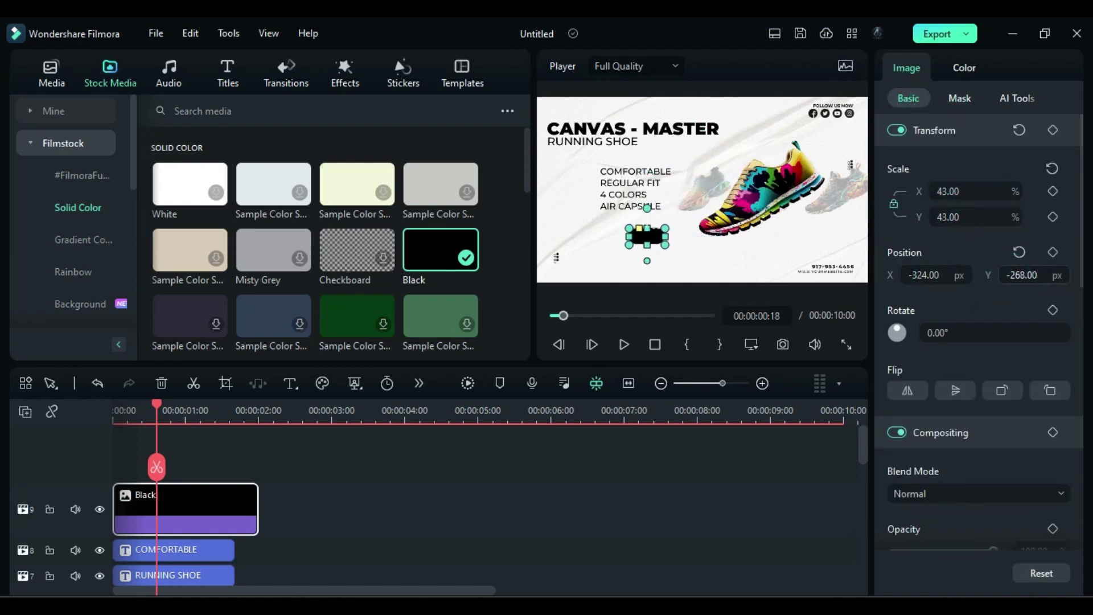
{"action": "mouse_move", "coordinate": [171, 550]}
{"action": "left_mouse_down"}
{"action": "mouse_move", "coordinate": [281, 484]}
{"action": "mouse_move", "coordinate": [189, 501]}
{"action": "left_mouse_up"}
{"action": "type", "text": "BUY NOW"}
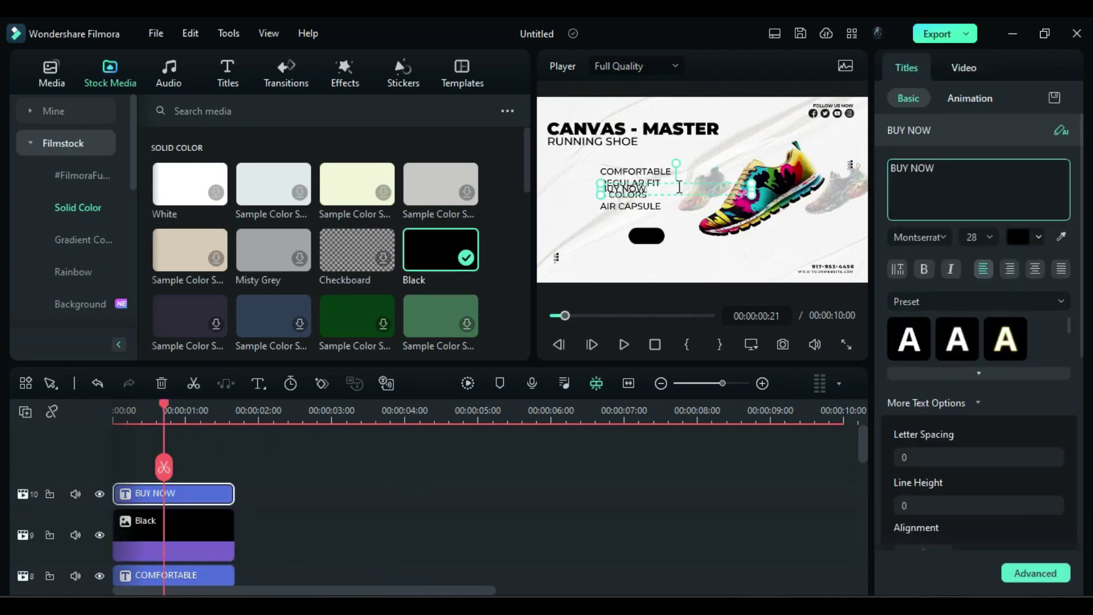
Step: Make the button text BUY NOW white and smaller to fit the pill
{"action": "left_click", "coordinate": [1019, 237]}
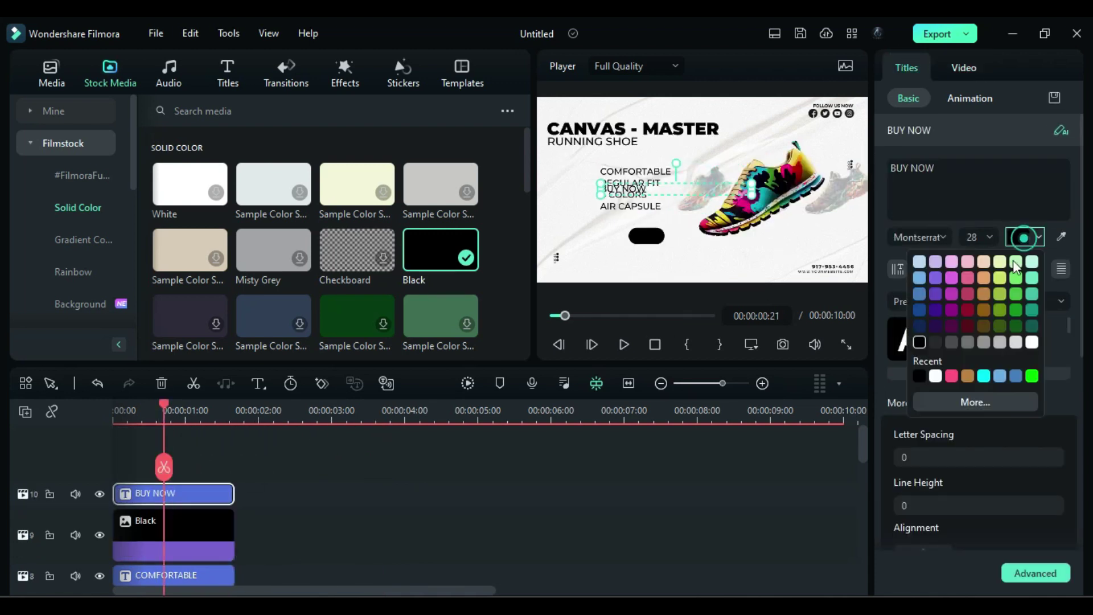
{"action": "left_click", "coordinate": [904, 342]}
{"action": "left_click", "coordinate": [981, 238]}
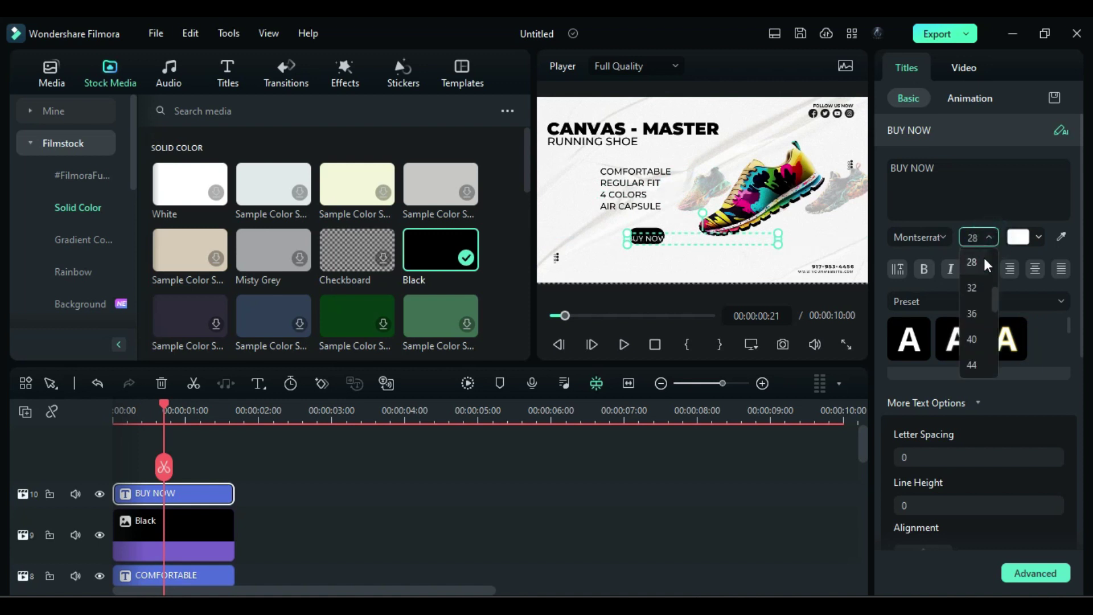
{"action": "left_click", "coordinate": [974, 339]}
{"action": "left_click", "coordinate": [964, 67]}
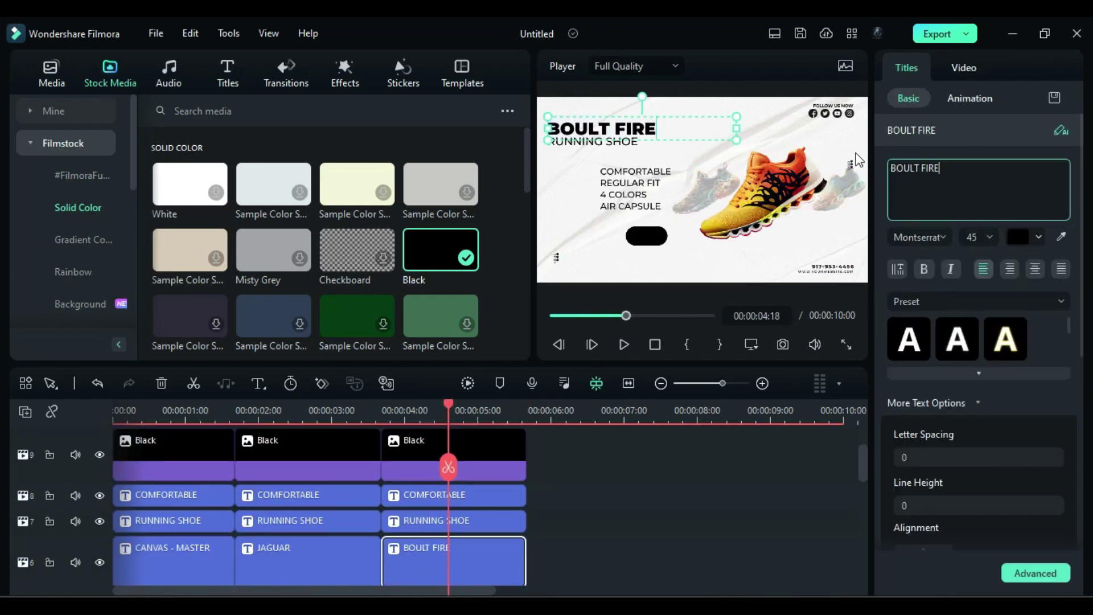
Step: Retitle the later slides JAGUAR, BOULT FIRE and RAINBOW Xplus
{"action": "left_click", "coordinate": [938, 196]}
{"action": "key", "text": "ctrl+a"}
{"action": "type", "text": "M"}
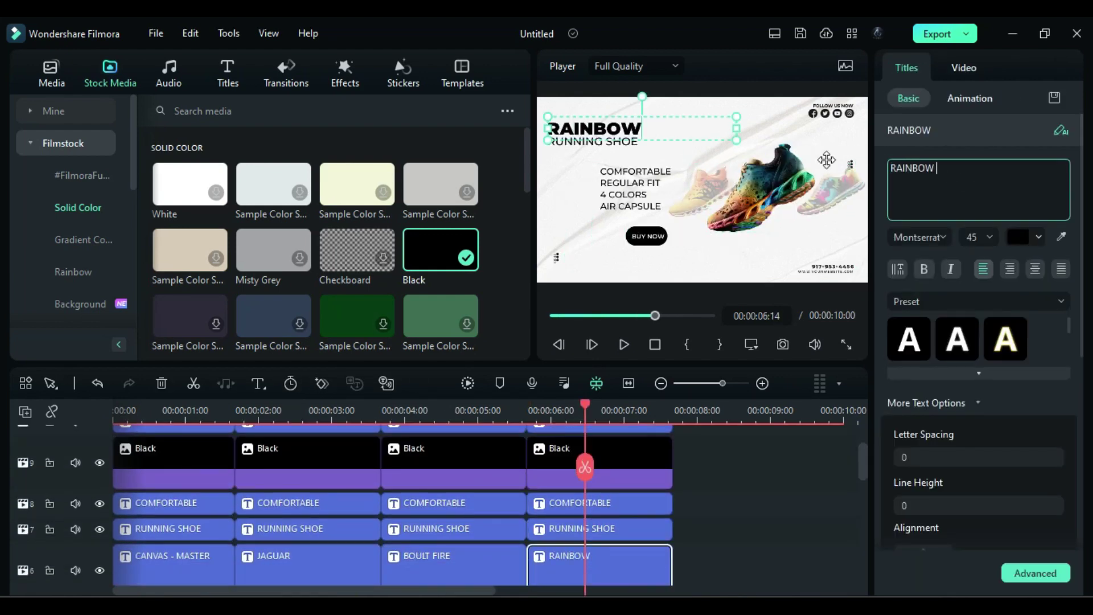
{"action": "type", "text": "Xplus"}
{"action": "left_click", "coordinate": [469, 384]}
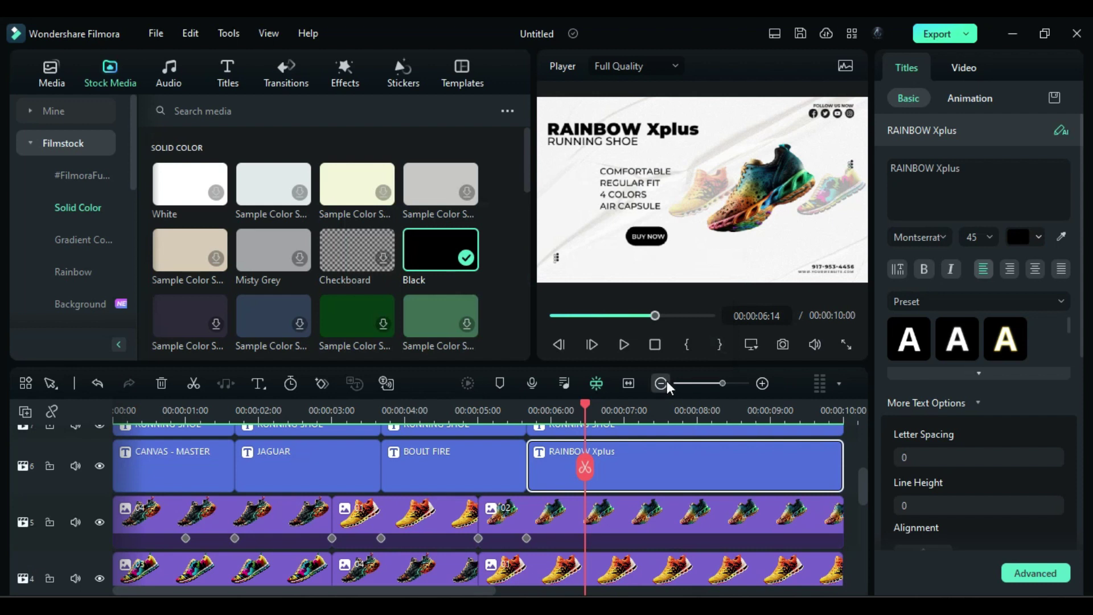
{"action": "left_click", "coordinate": [656, 346]}
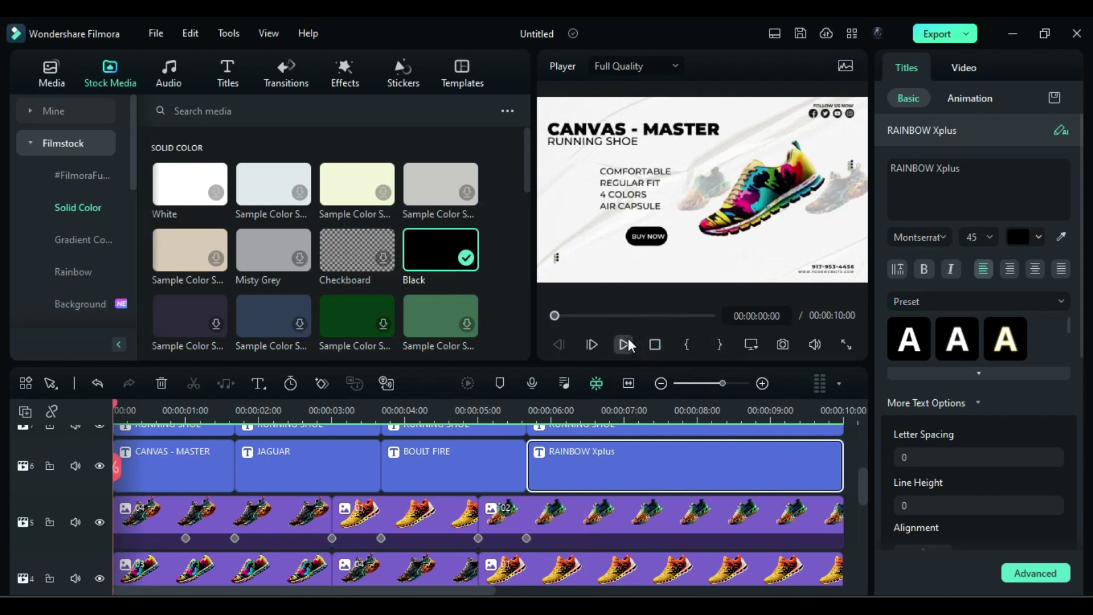